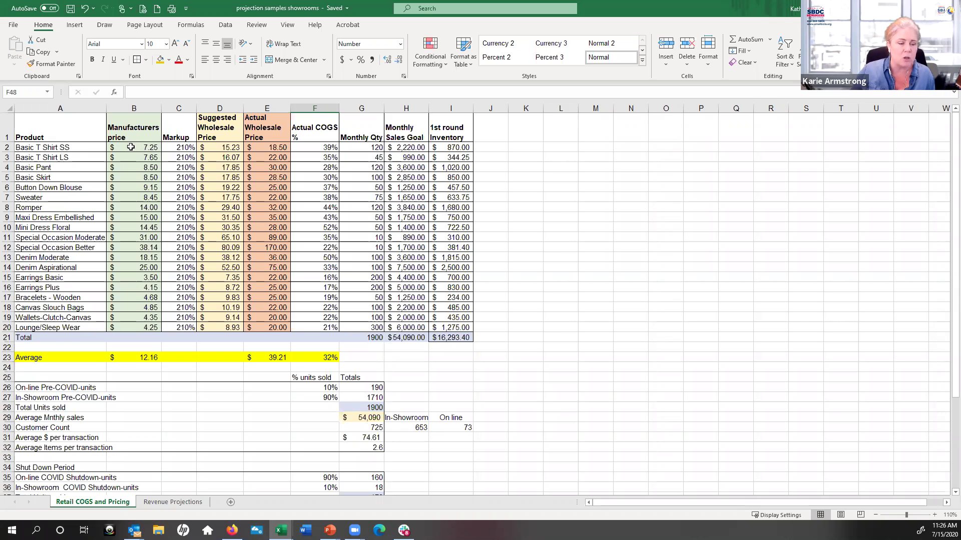
Examine the product table's manufacturer price, markup, suggested wholesale price, monthly quantities, sales goals, first-round inventory total and actual COGS percentages.
{"action": "left_click", "coordinate": [131, 145]}
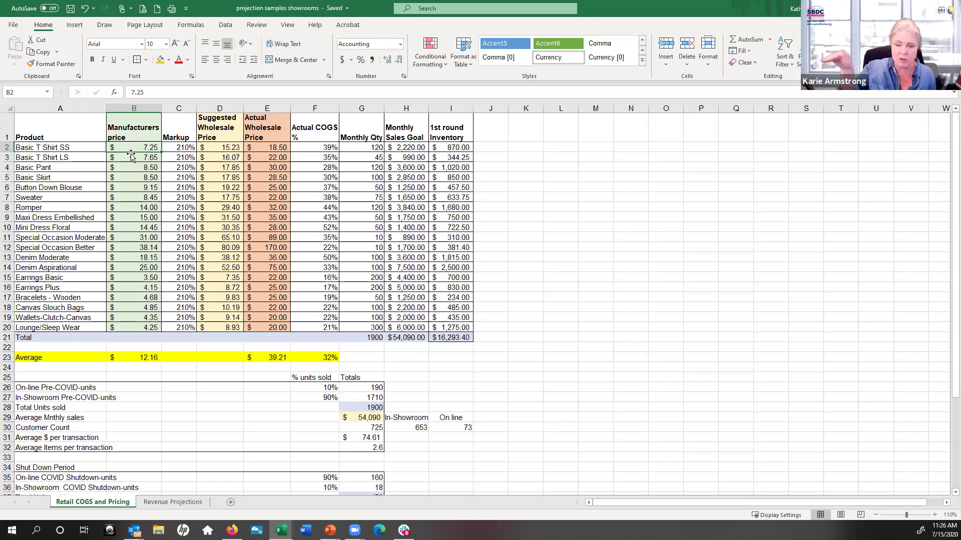
{"action": "left_click", "coordinate": [178, 149]}
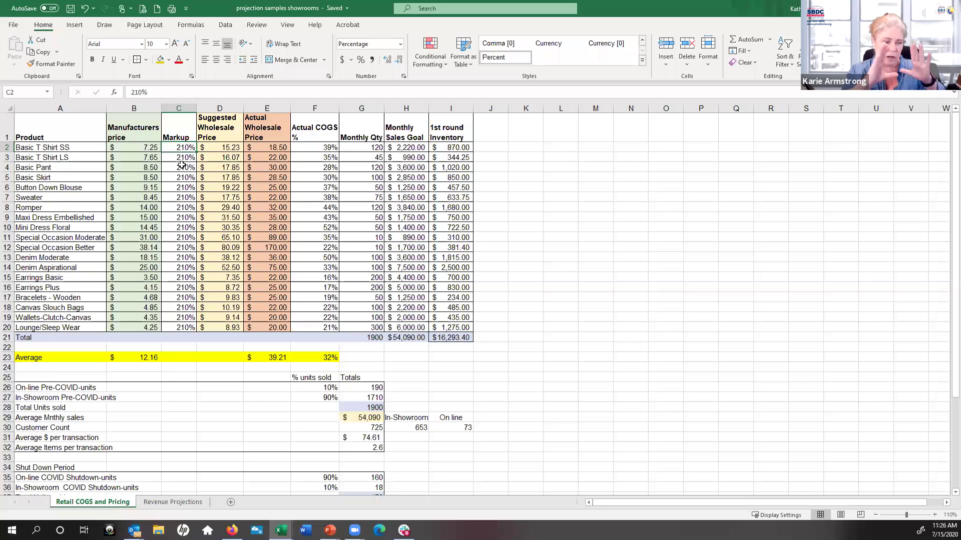
{"action": "left_click", "coordinate": [229, 147]}
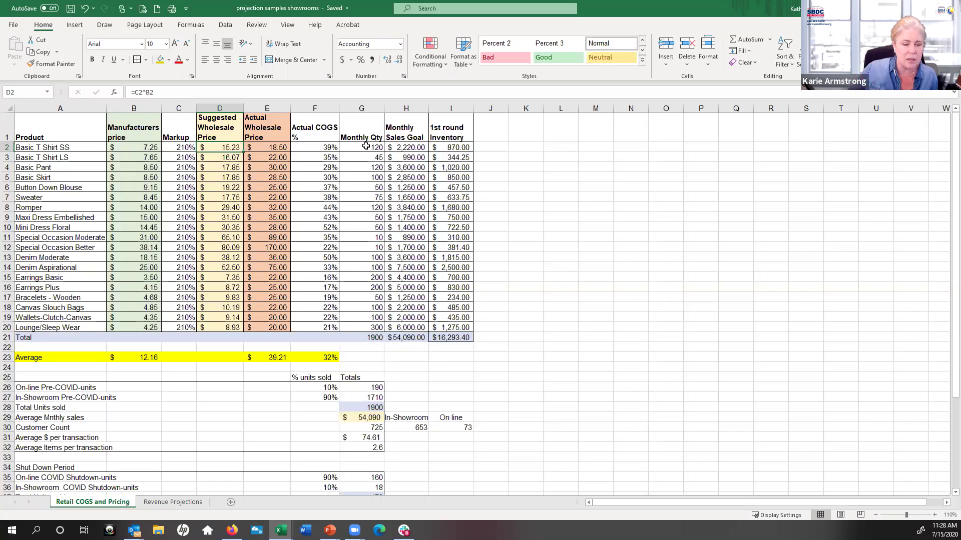
{"action": "left_click_drag", "start_coordinate": [345, 145], "coordinate": [359, 325]}
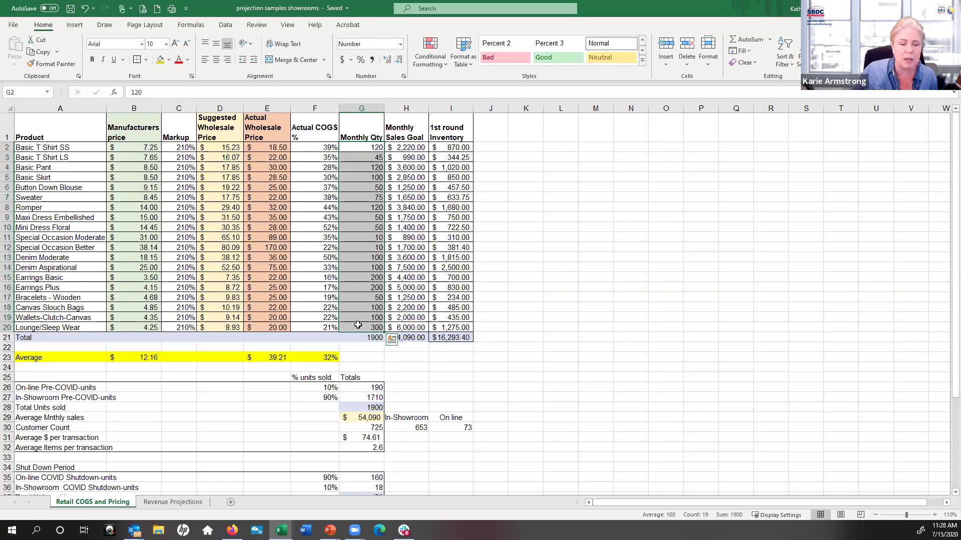
{"action": "left_click", "coordinate": [414, 147]}
{"action": "left_click_drag", "start_coordinate": [414, 146], "coordinate": [418, 326]}
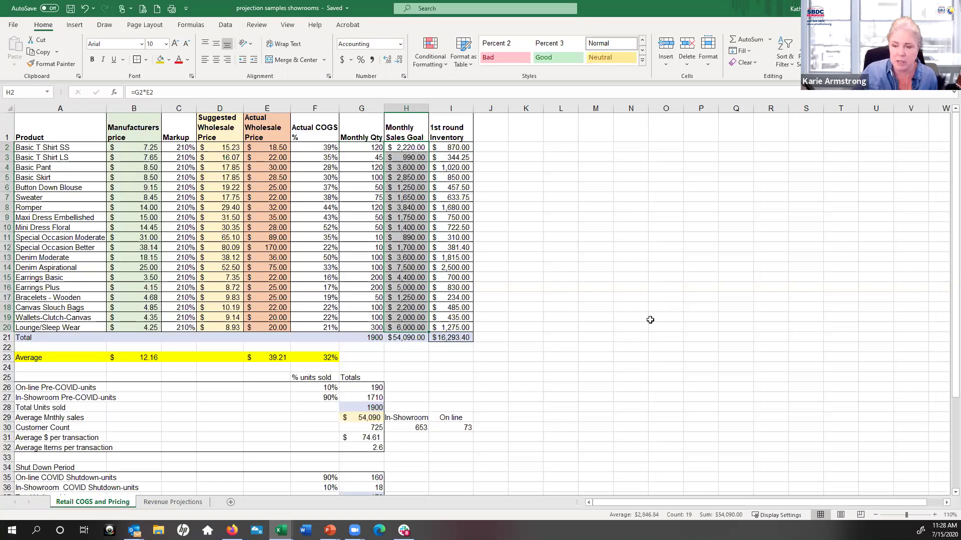
{"action": "left_click", "coordinate": [416, 339]}
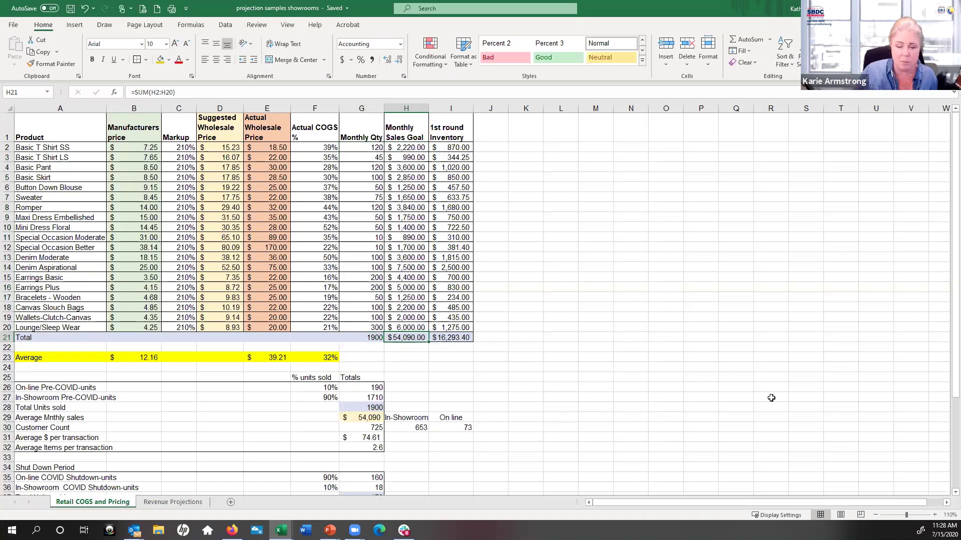
{"action": "left_click", "coordinate": [461, 340]}
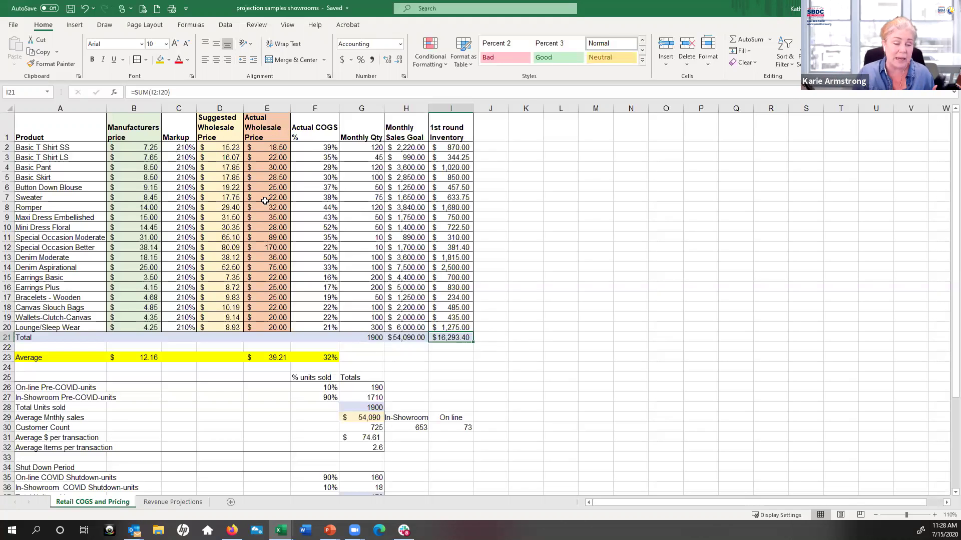
{"action": "left_click", "coordinate": [311, 149]}
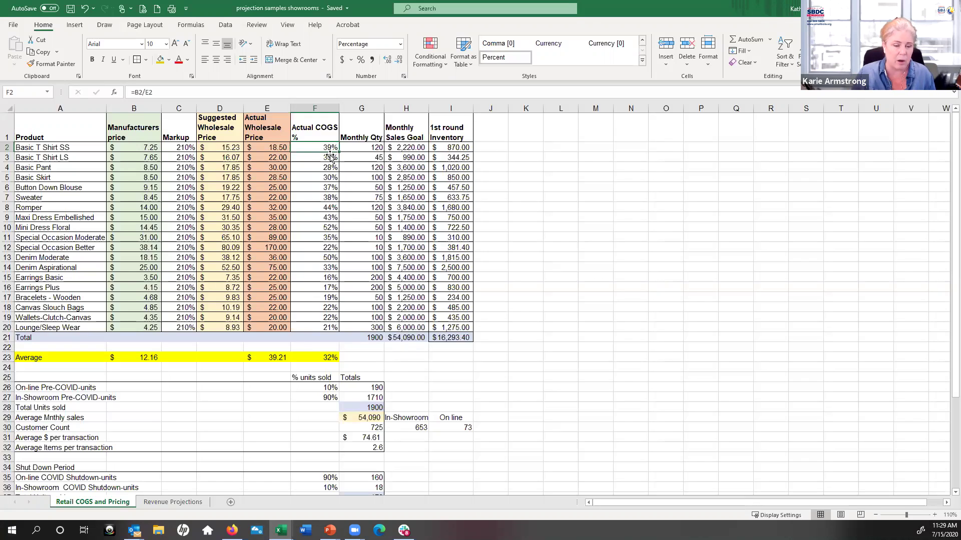
{"action": "left_click", "coordinate": [323, 258]}
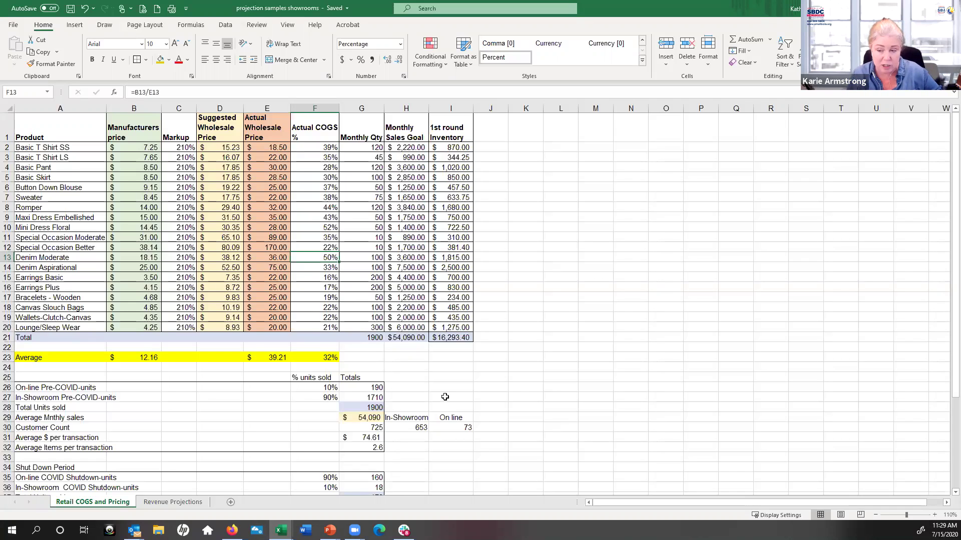
Review the pre-COVID average monthly sales, in-showroom unit share and total units sold against the product table's monthly quantity total.
{"action": "scroll", "coordinate": [493, 378], "scroll_direction": "down", "scroll_amount": 1}
{"action": "scroll", "coordinate": [488, 369], "scroll_direction": "down", "scroll_amount": 4}
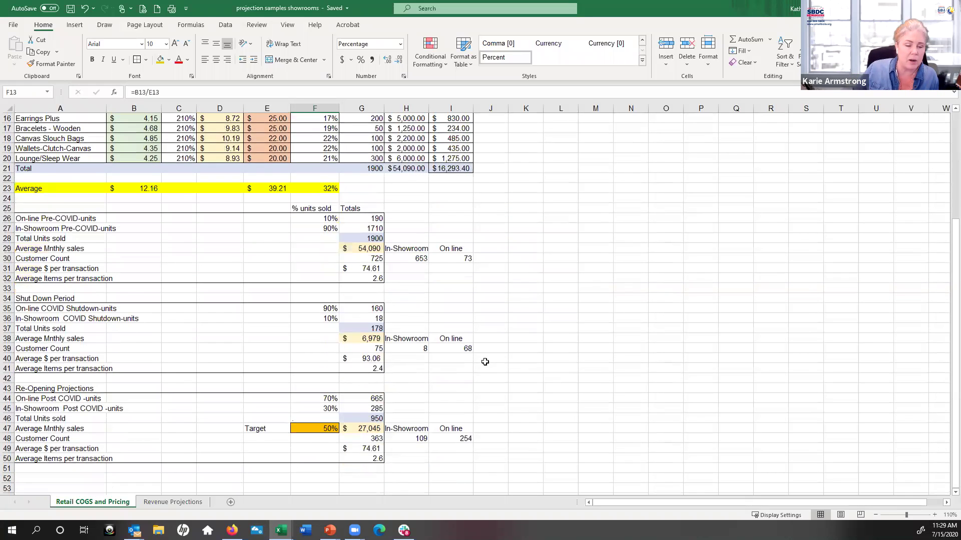
{"action": "scroll", "coordinate": [485, 362], "scroll_direction": "down", "scroll_amount": 2}
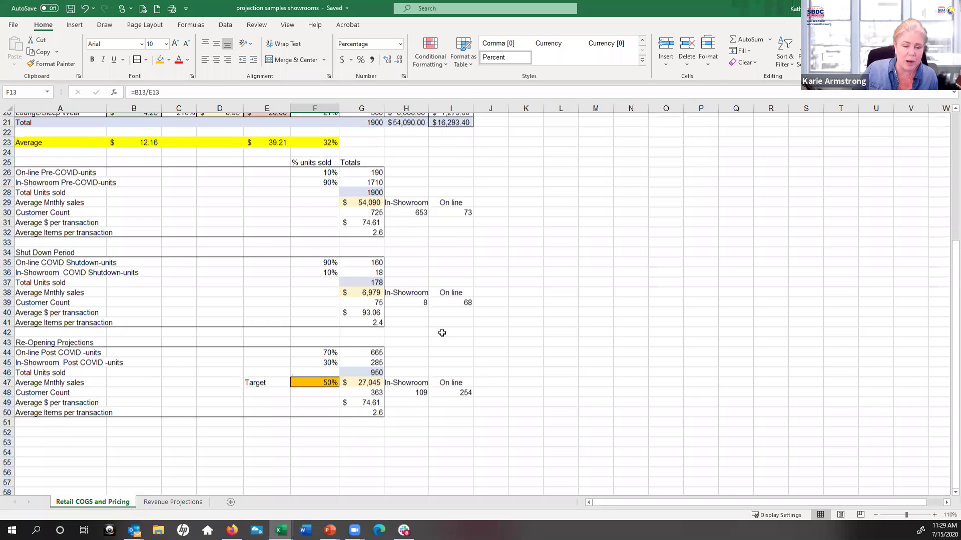
{"action": "scroll", "coordinate": [375, 182], "scroll_direction": "up", "scroll_amount": 2}
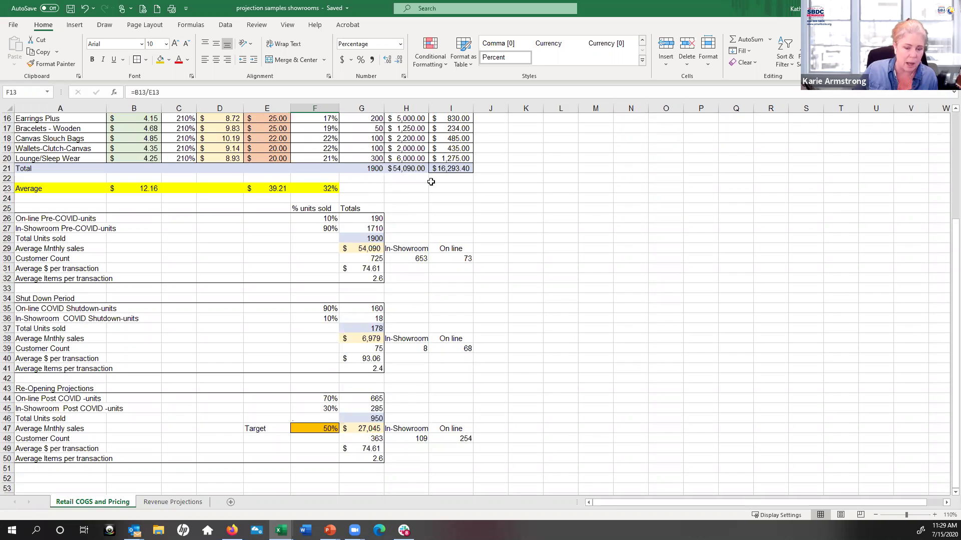
{"action": "scroll", "coordinate": [493, 219], "scroll_direction": "down", "scroll_amount": 2}
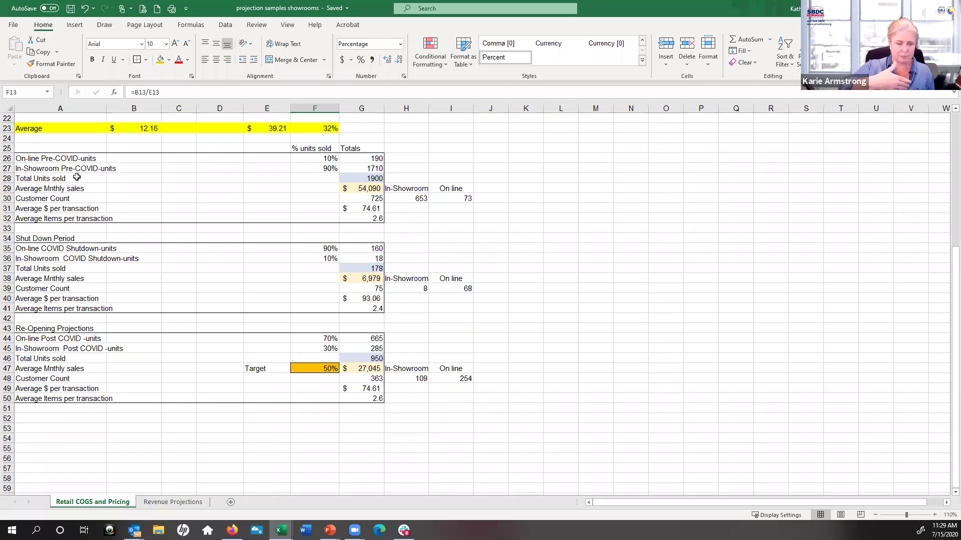
{"action": "left_click", "coordinate": [366, 186]}
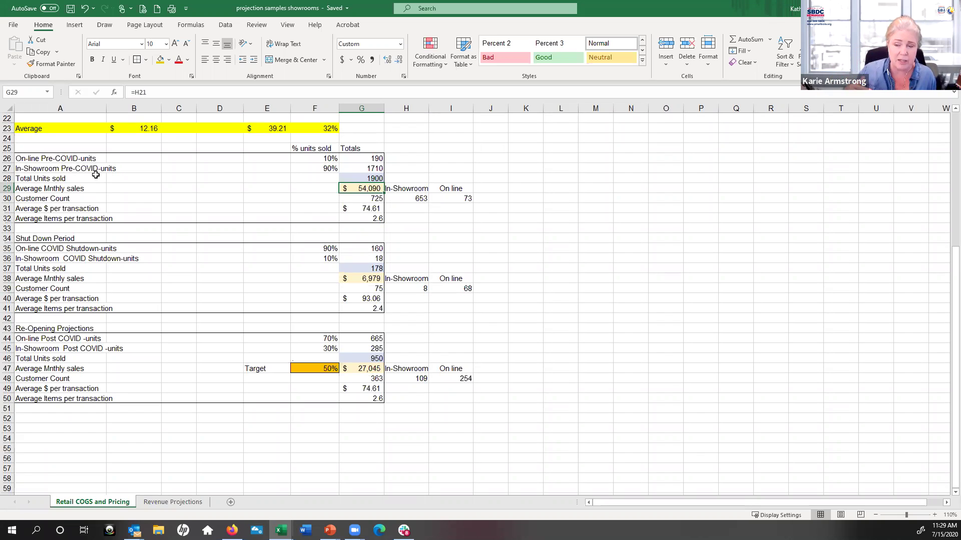
{"action": "left_click", "coordinate": [313, 168]}
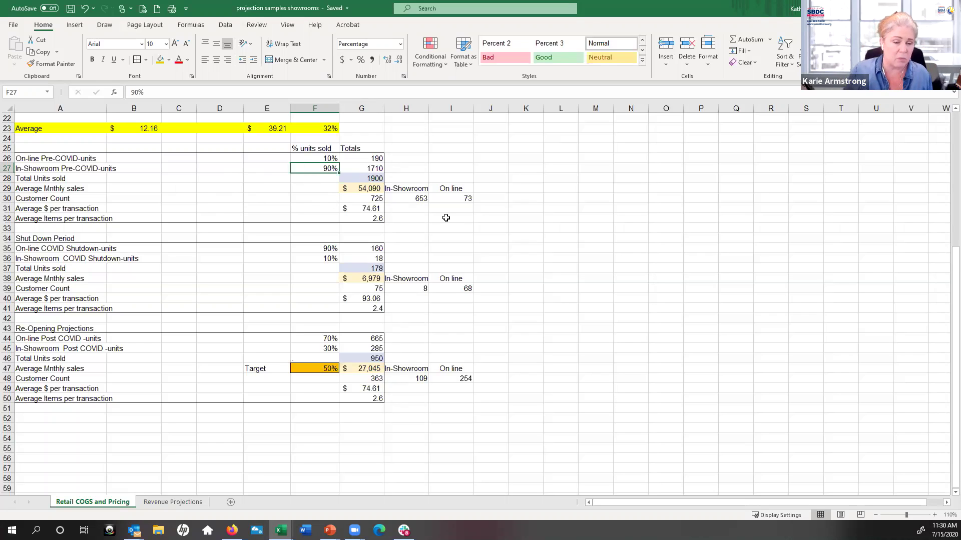
{"action": "scroll", "coordinate": [514, 208], "scroll_direction": "up", "scroll_amount": 2}
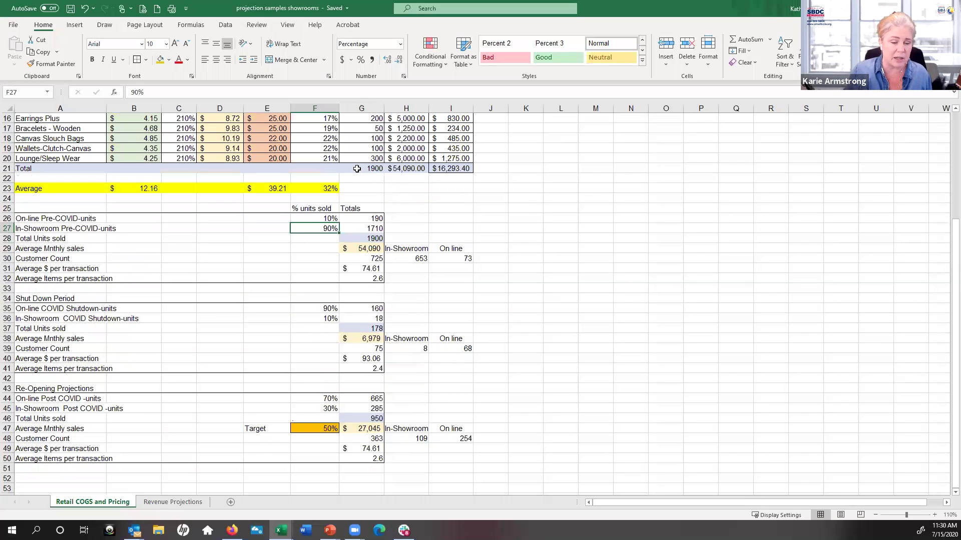
{"action": "left_click", "coordinate": [357, 169]}
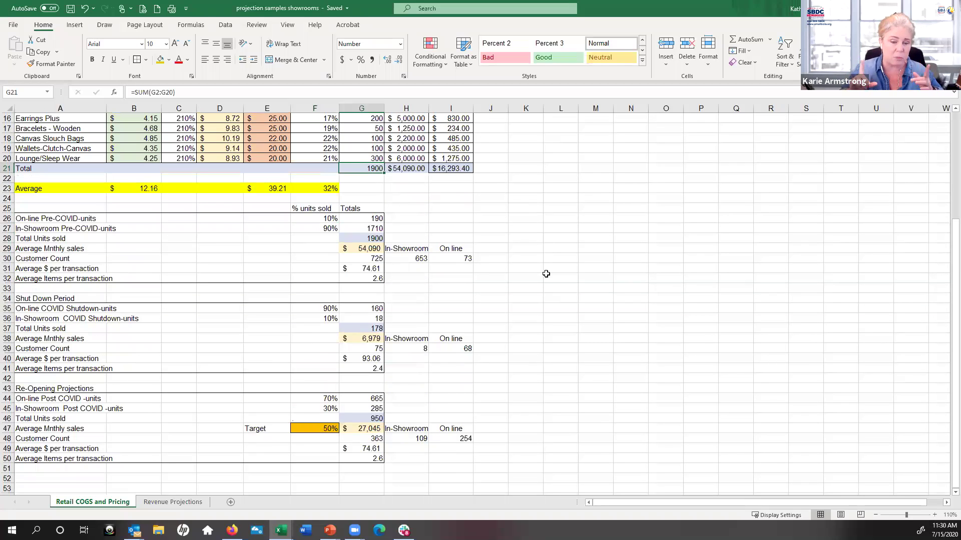
{"action": "left_click", "coordinate": [366, 238]}
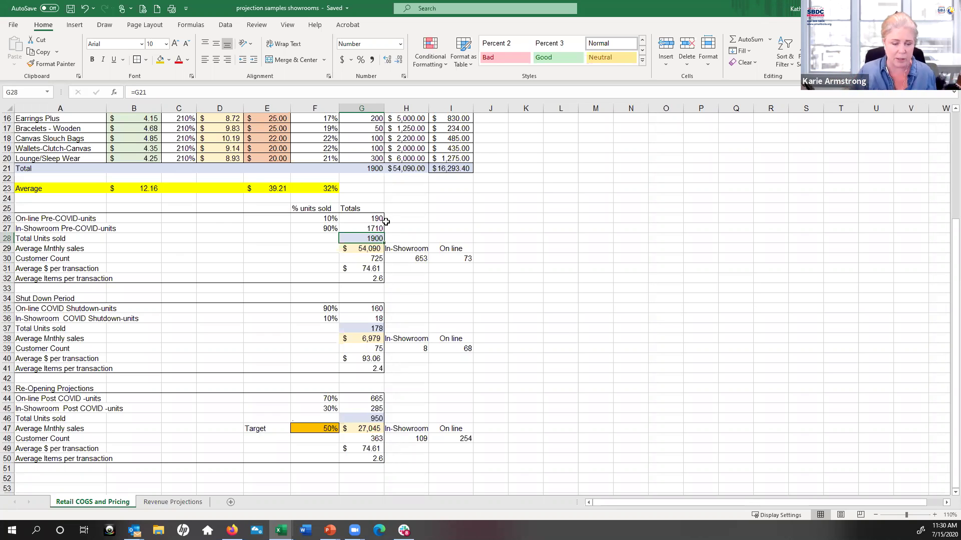
Inspect the pre-COVID customer count, average dollars and average items per transaction, together with the average actual wholesale price.
{"action": "left_click", "coordinate": [360, 261]}
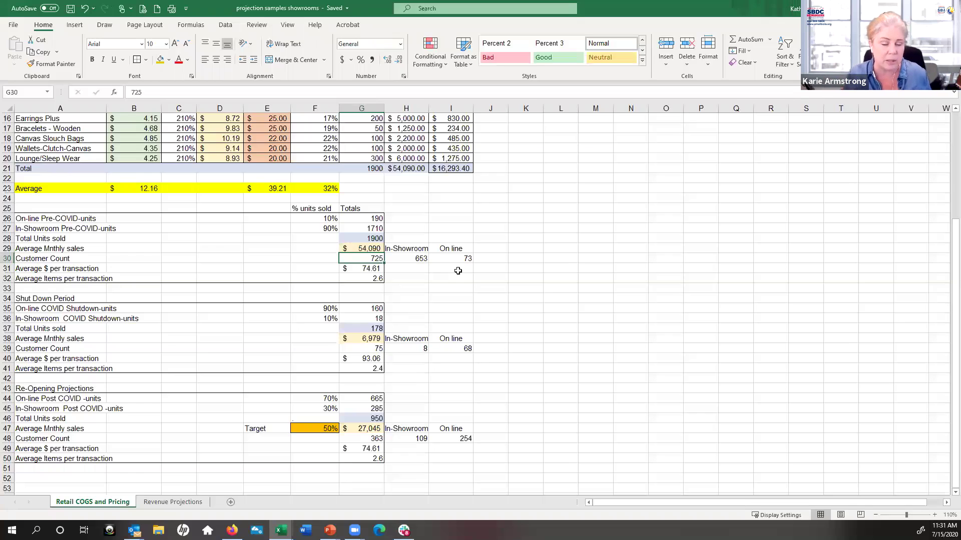
{"action": "left_click", "coordinate": [353, 268]}
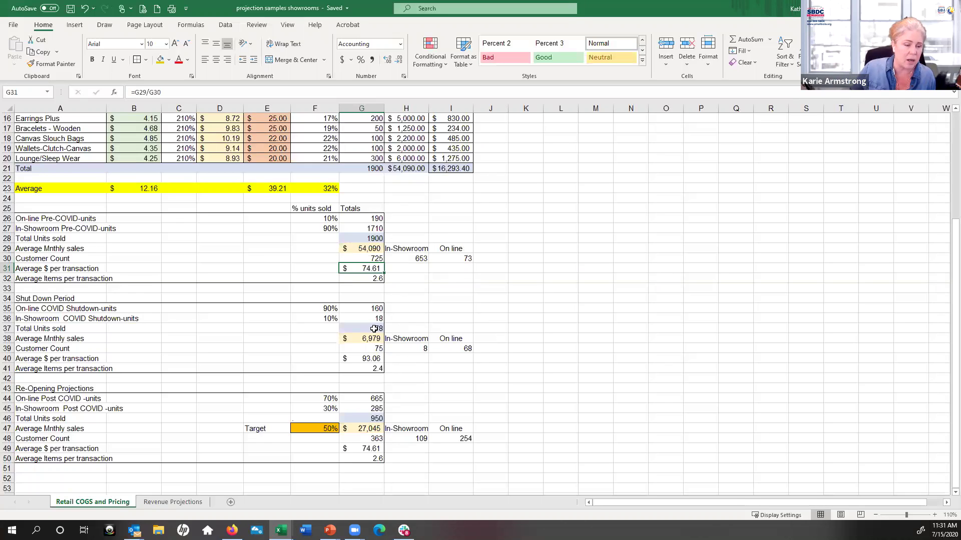
{"action": "scroll", "coordinate": [280, 325], "scroll_direction": "up", "scroll_amount": 3}
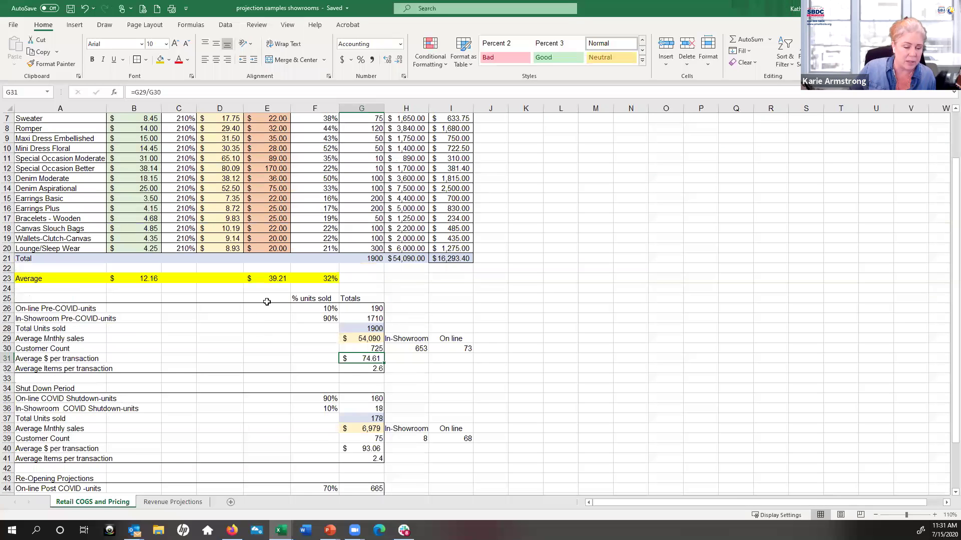
{"action": "scroll", "coordinate": [263, 313], "scroll_direction": "up", "scroll_amount": 1}
{"action": "left_click", "coordinate": [262, 311]}
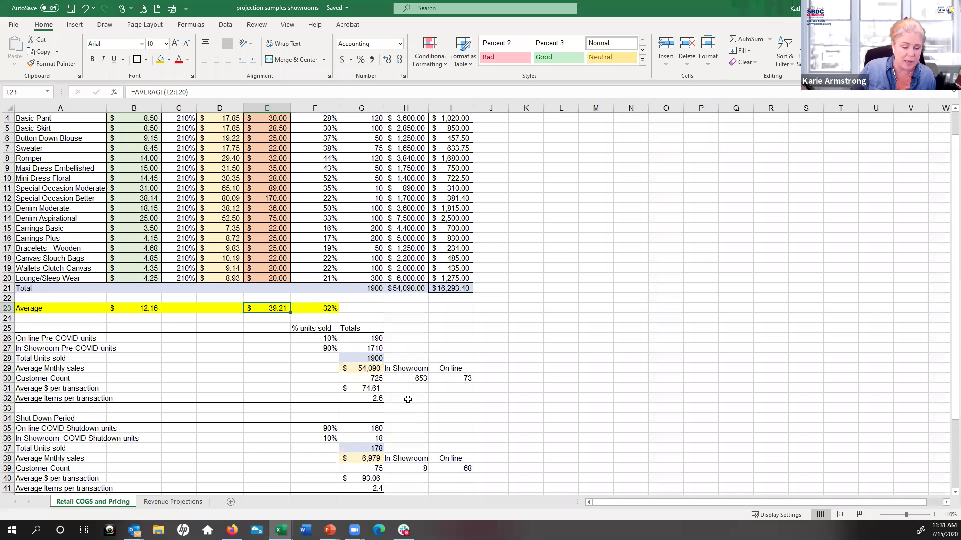
{"action": "scroll", "coordinate": [300, 366], "scroll_direction": "down", "scroll_amount": 2}
{"action": "scroll", "coordinate": [375, 361], "scroll_direction": "down", "scroll_amount": 2}
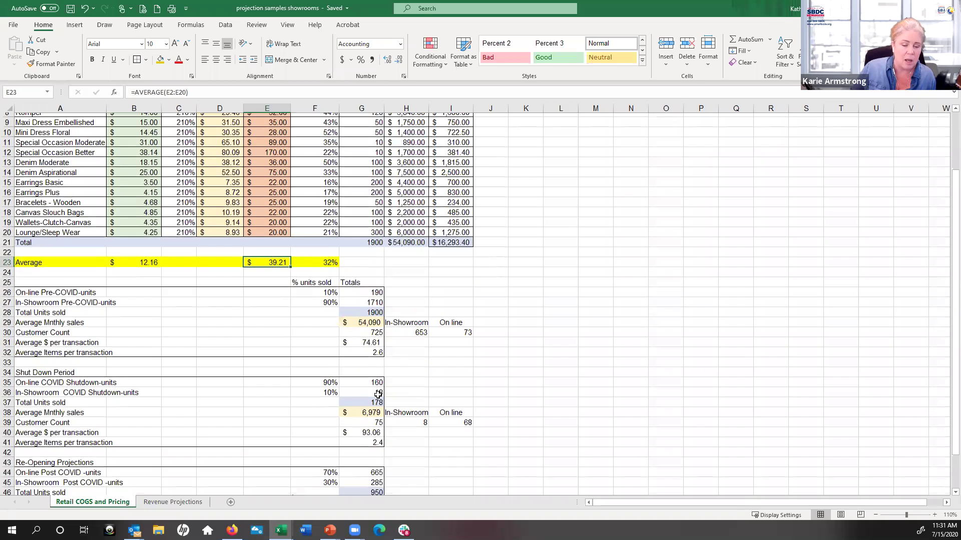
{"action": "scroll", "coordinate": [372, 325], "scroll_direction": "down", "scroll_amount": 1}
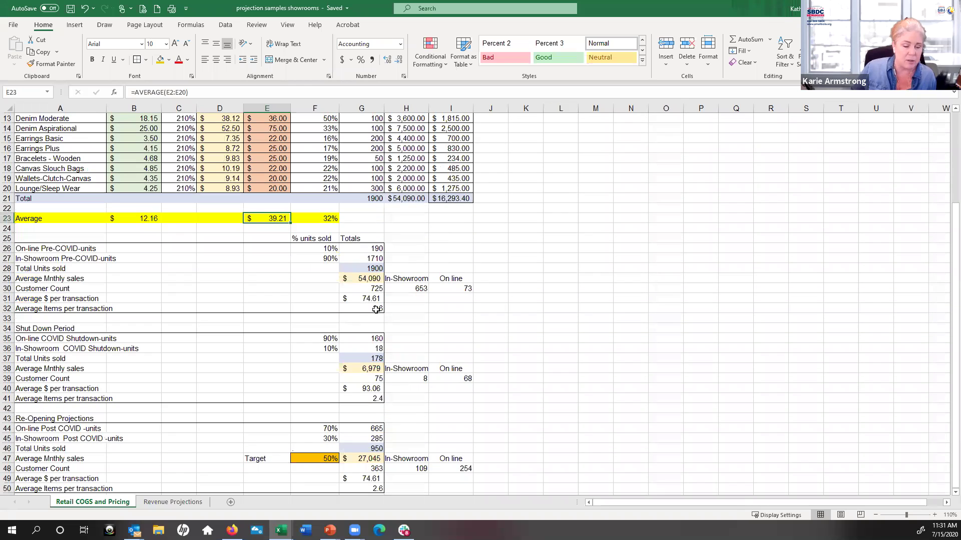
{"action": "left_click", "coordinate": [373, 309]}
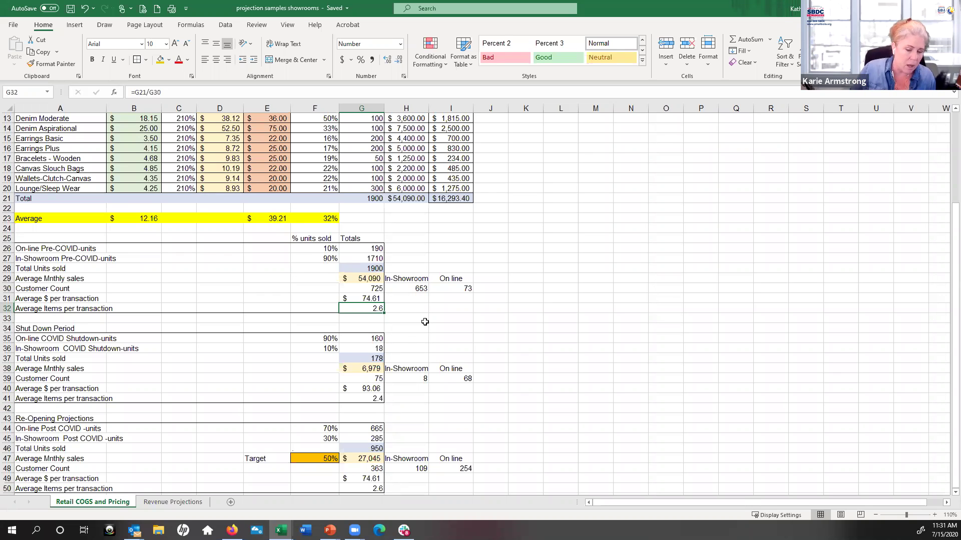
Examine the Shut Down Period block's units sold, average monthly sales, customer count, average dollars per transaction and in-showroom customer count.
{"action": "scroll", "coordinate": [424, 321], "scroll_direction": "down", "scroll_amount": 4}
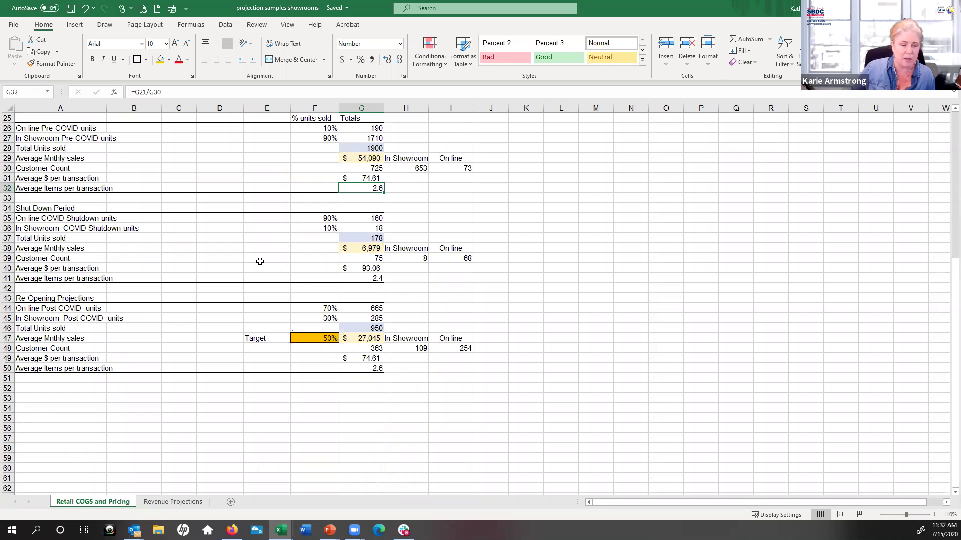
{"action": "scroll", "coordinate": [292, 283], "scroll_direction": "up", "scroll_amount": 2}
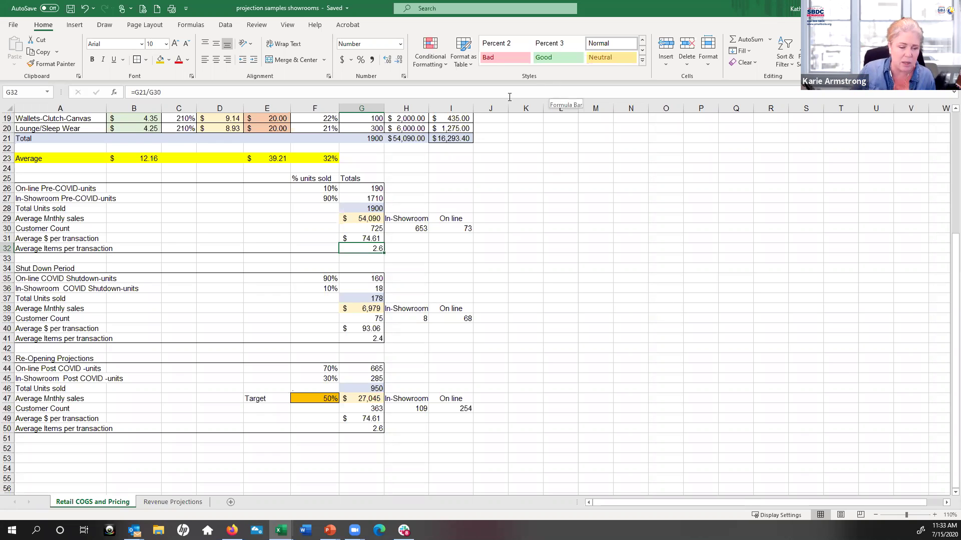
{"action": "left_click", "coordinate": [408, 279]}
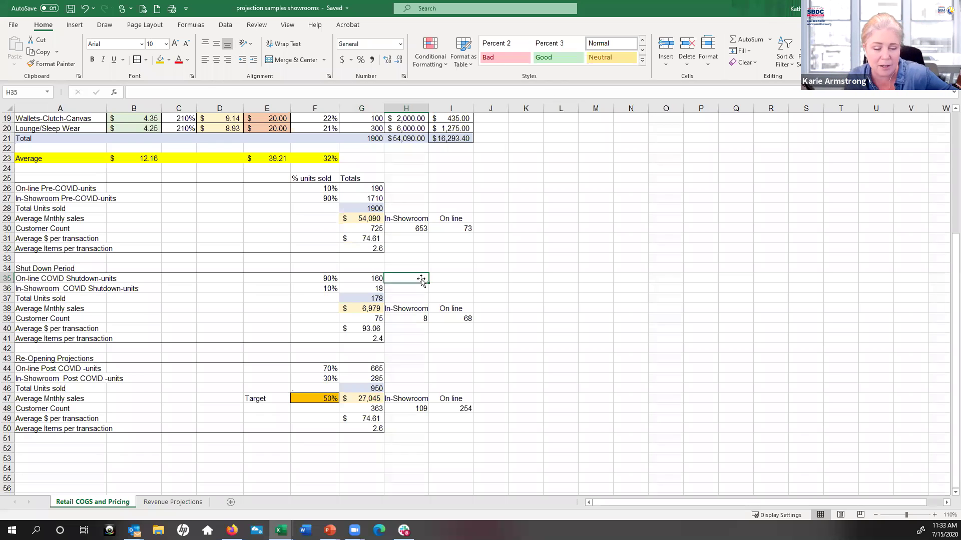
{"action": "left_click", "coordinate": [422, 290]}
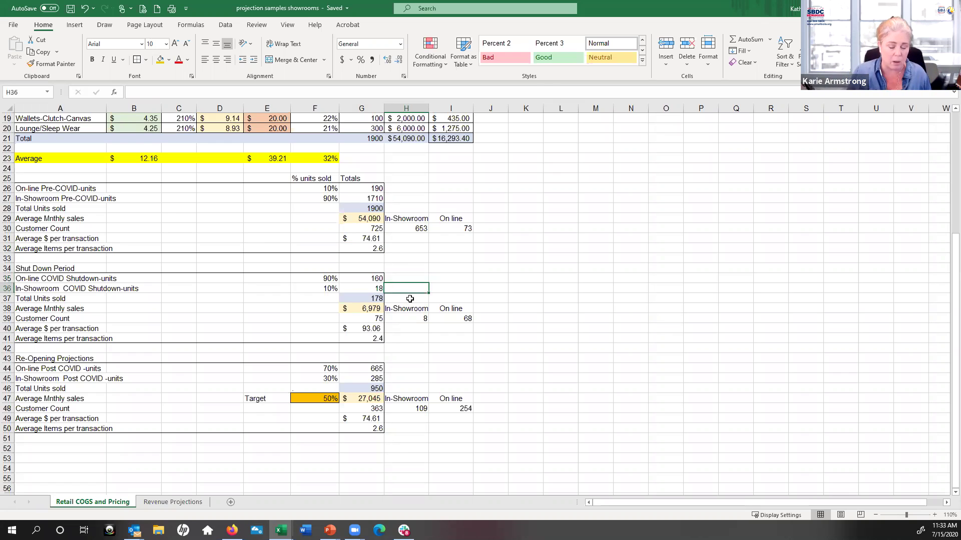
{"action": "left_click", "coordinate": [410, 298]}
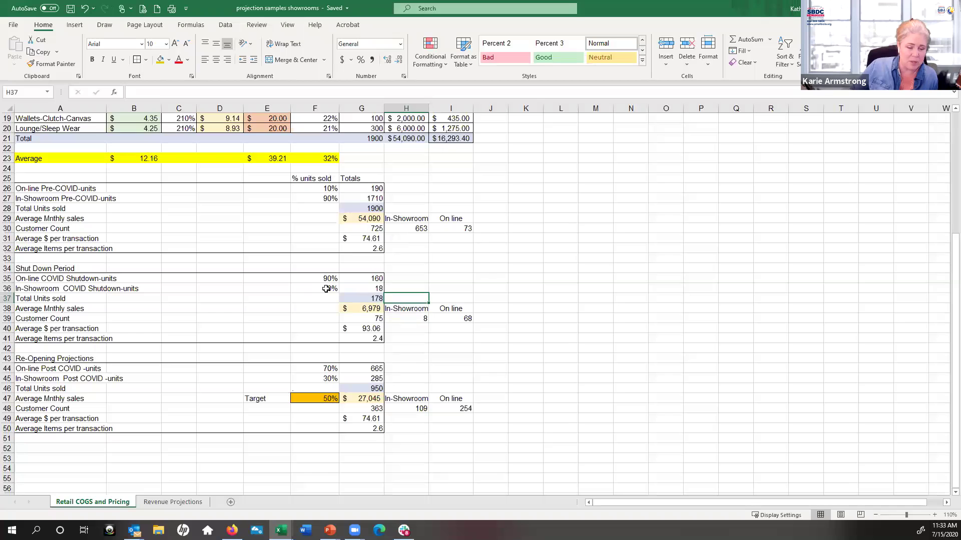
{"action": "left_click", "coordinate": [374, 300]}
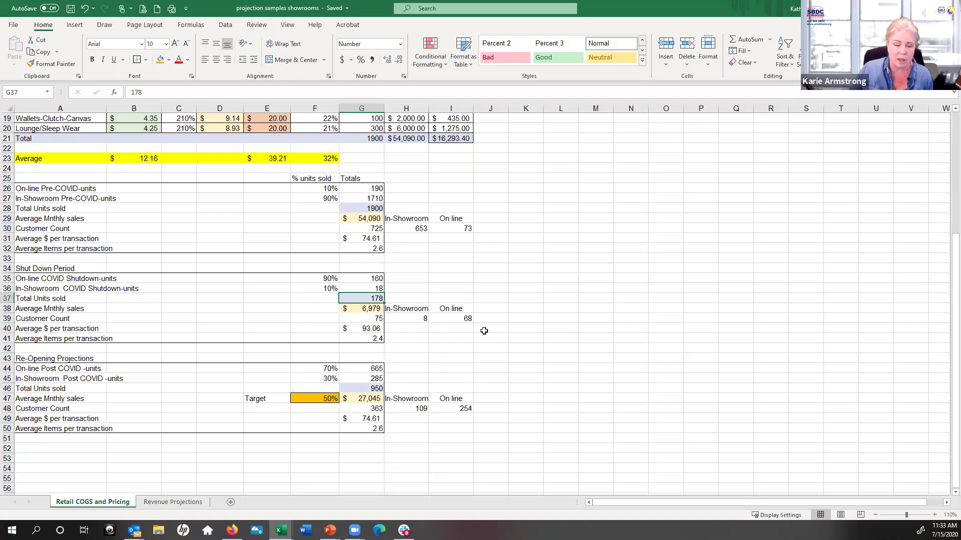
{"action": "left_click", "coordinate": [361, 310]}
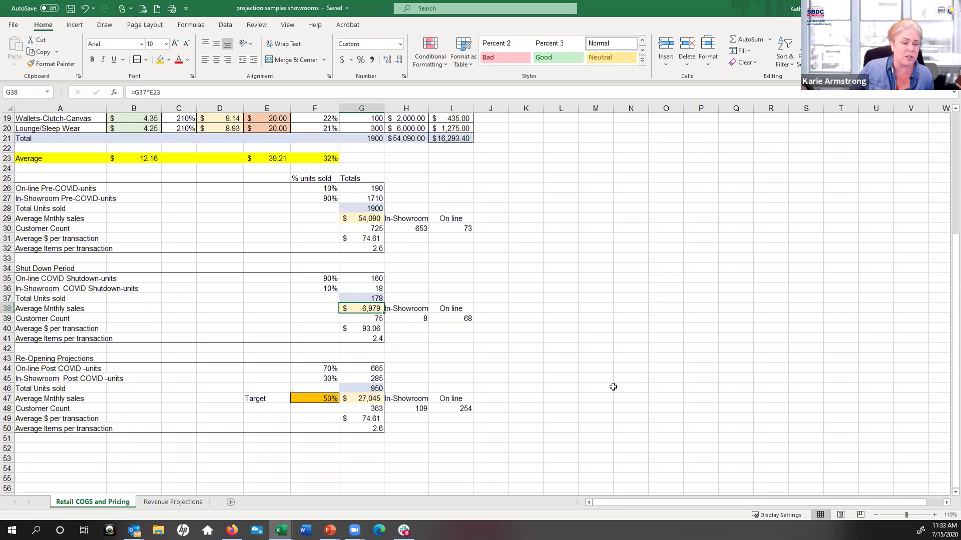
{"action": "left_click", "coordinate": [364, 320]}
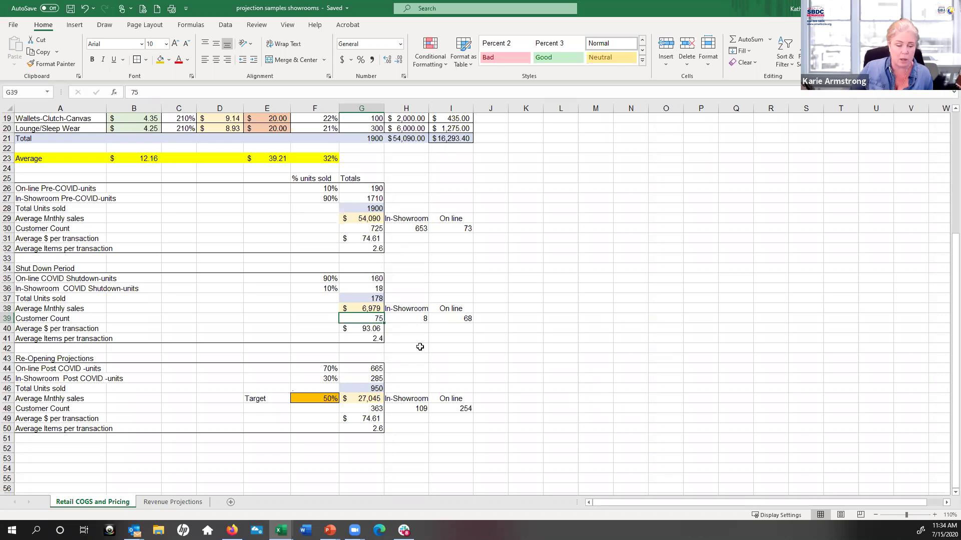
{"action": "left_click", "coordinate": [355, 328]}
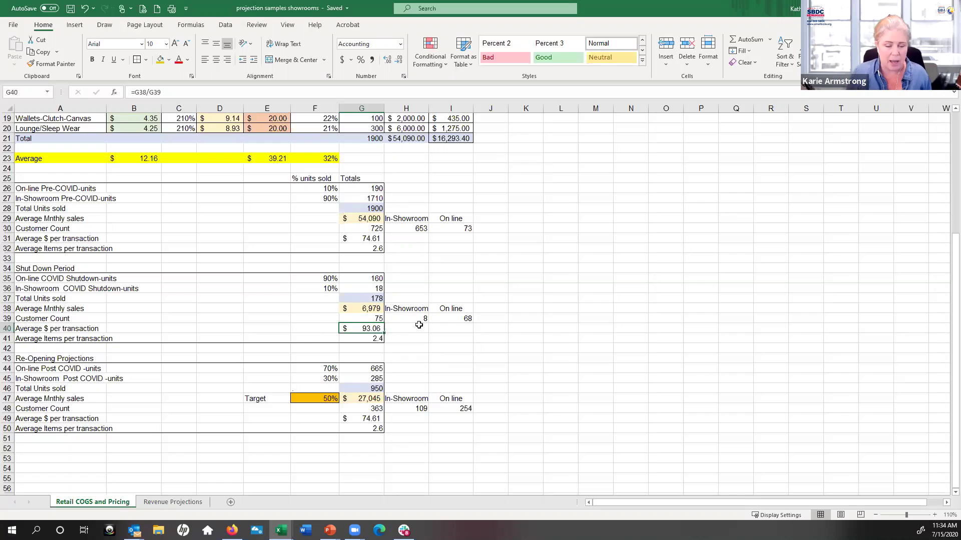
{"action": "left_click", "coordinate": [397, 318]}
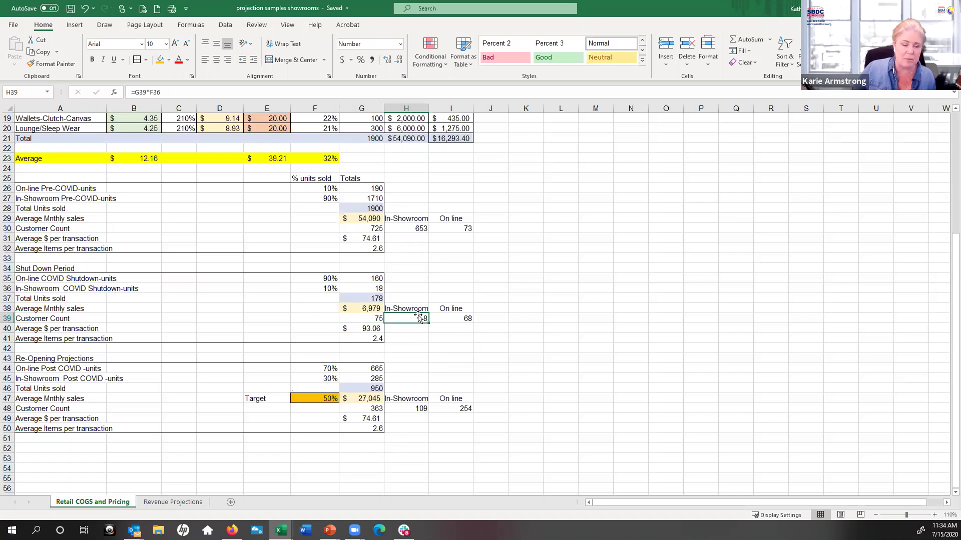
Inspect the shutdown period's online customer count and the Re-Opening Projections block's Target percentage.
{"action": "left_click", "coordinate": [457, 320]}
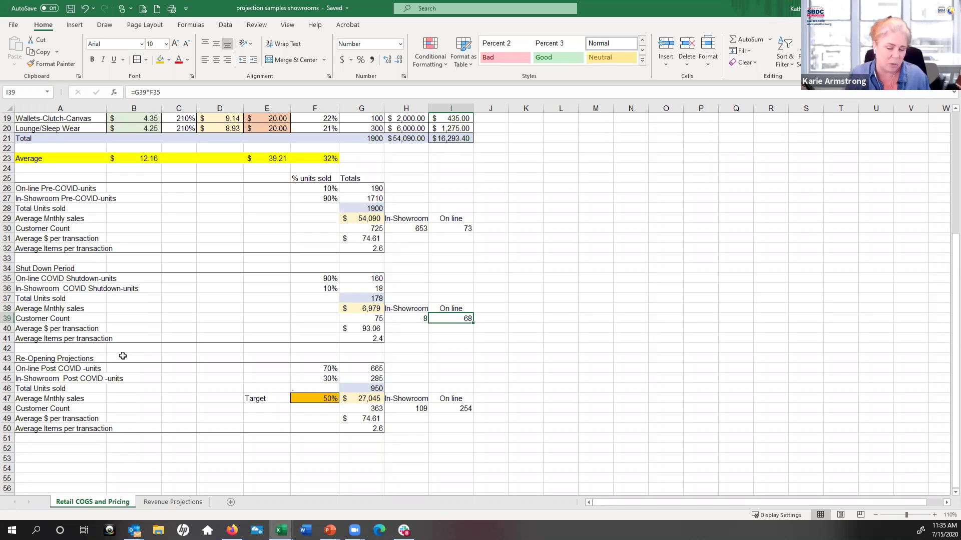
{"action": "left_click", "coordinate": [264, 406]}
{"action": "scroll", "coordinate": [264, 406], "scroll_direction": "down", "scroll_amount": 1}
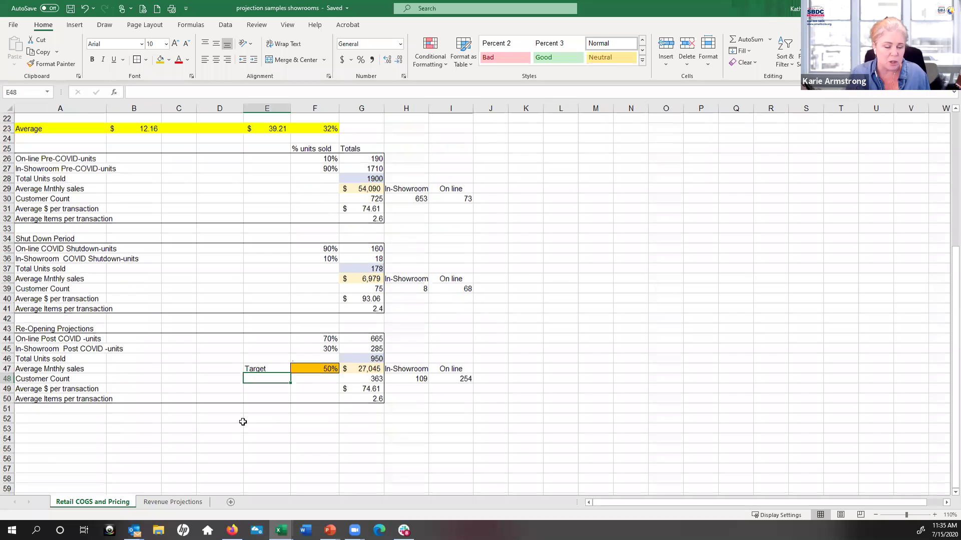
{"action": "left_click", "coordinate": [248, 369]}
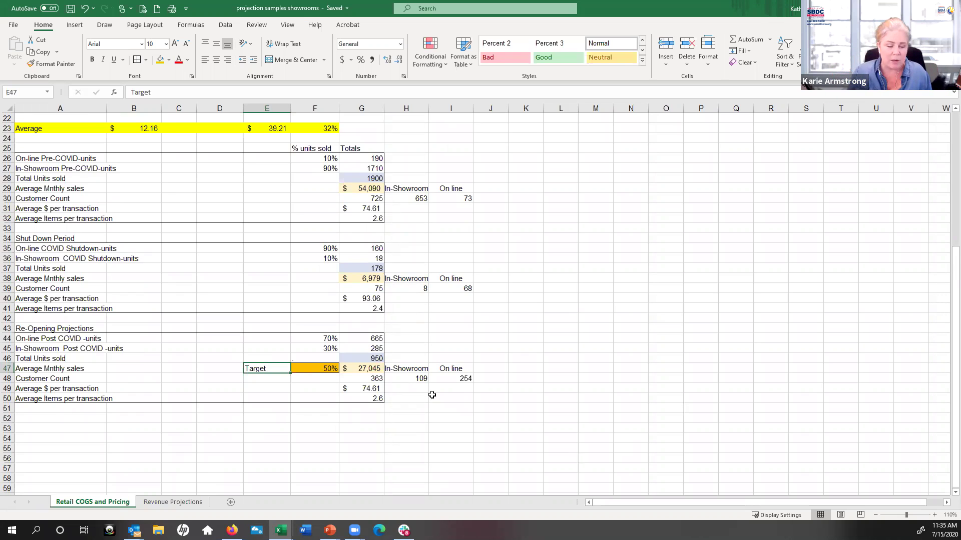
{"action": "left_click", "coordinate": [315, 369]}
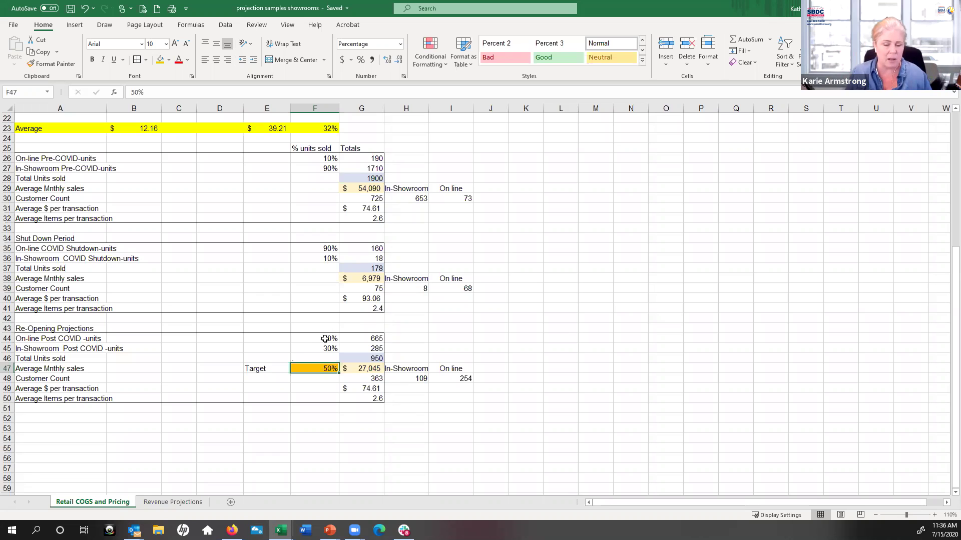
Examine the re-opening online and in-showroom unit shares, their unit formulas and the average monthly sales formula.
{"action": "left_click", "coordinate": [315, 340]}
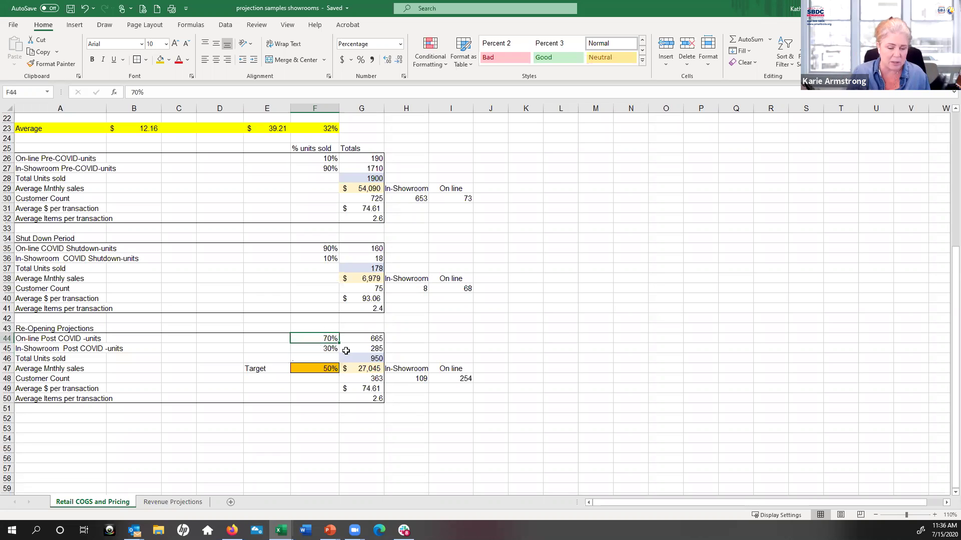
{"action": "left_click", "coordinate": [377, 340]}
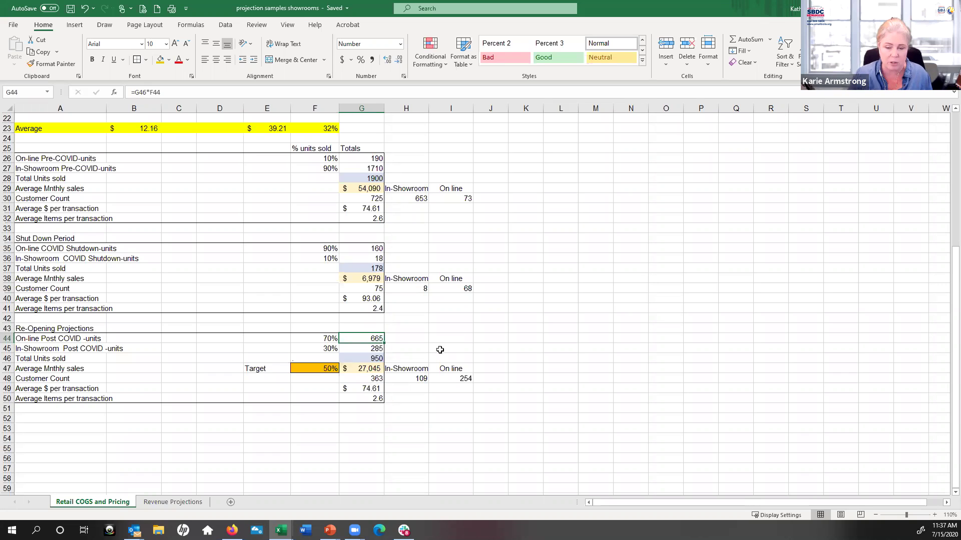
{"action": "left_click", "coordinate": [353, 348]}
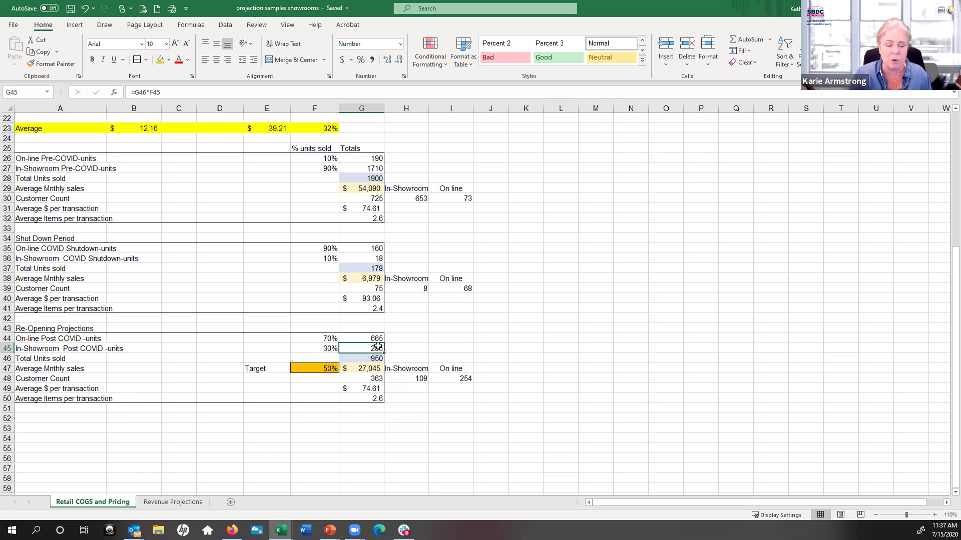
{"action": "left_click", "coordinate": [319, 349]}
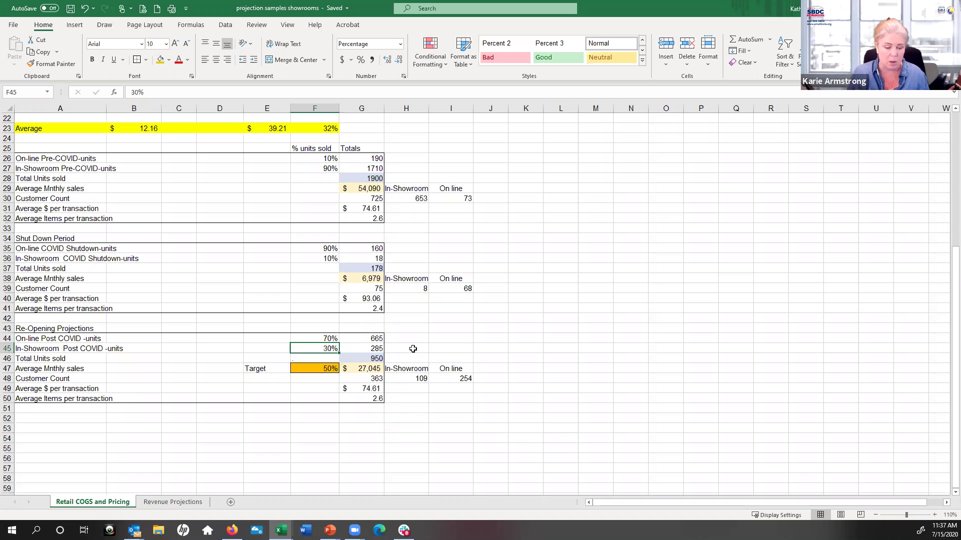
{"action": "left_click", "coordinate": [356, 369]}
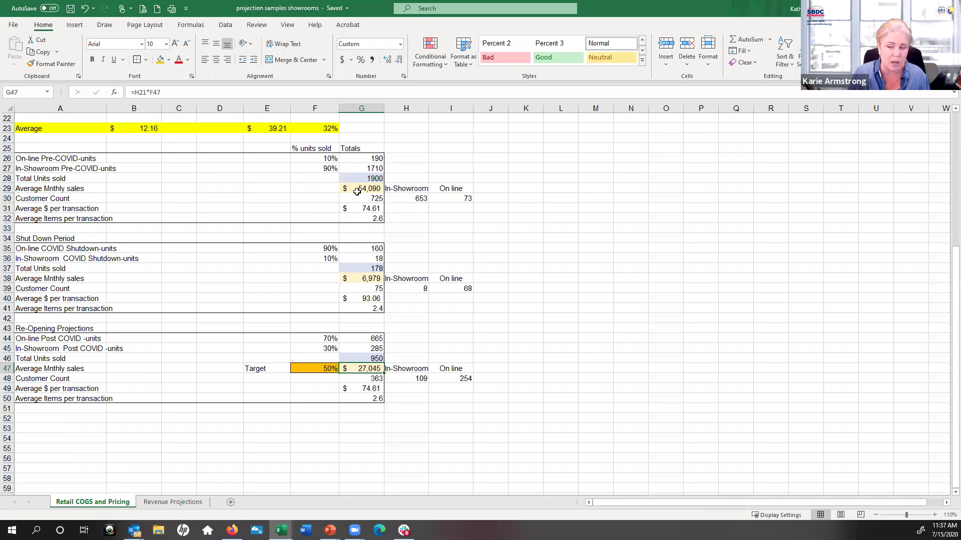
Set the Re-Opening Projections Target to 30%.
{"action": "left_click", "coordinate": [331, 373]}
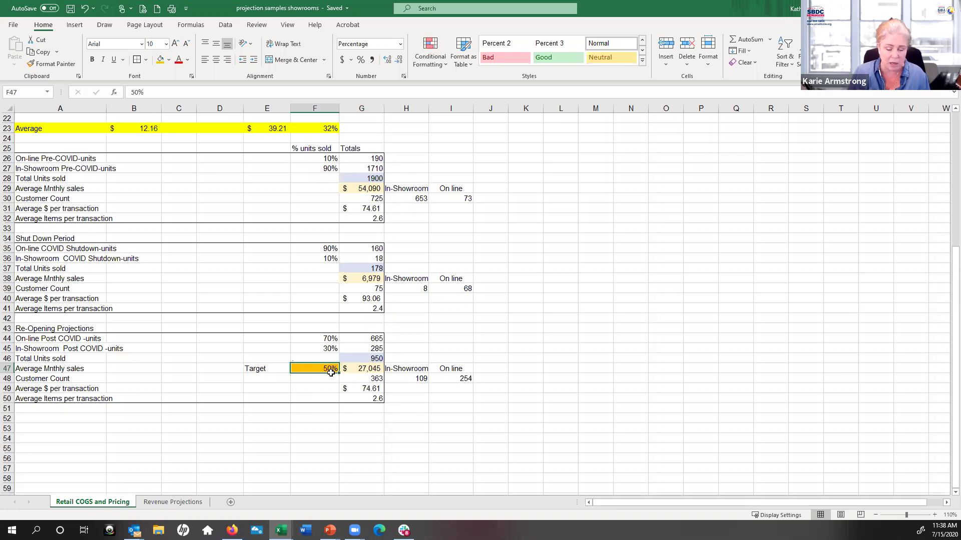
{"action": "type", "text": "30"}
{"action": "key", "text": "Return"}
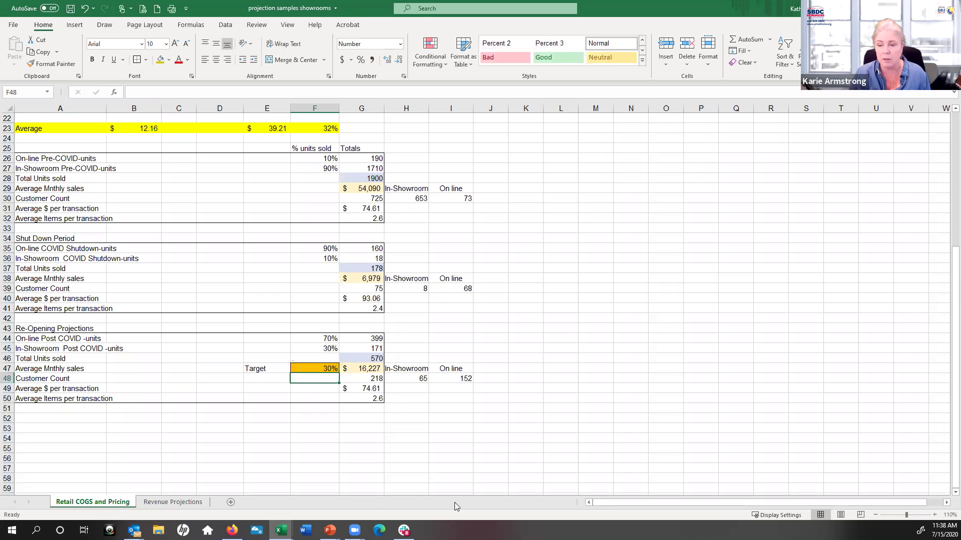
Set the Re-Opening Projections Target to 70% and inspect the projected customer count formula.
{"action": "left_click", "coordinate": [316, 374]}
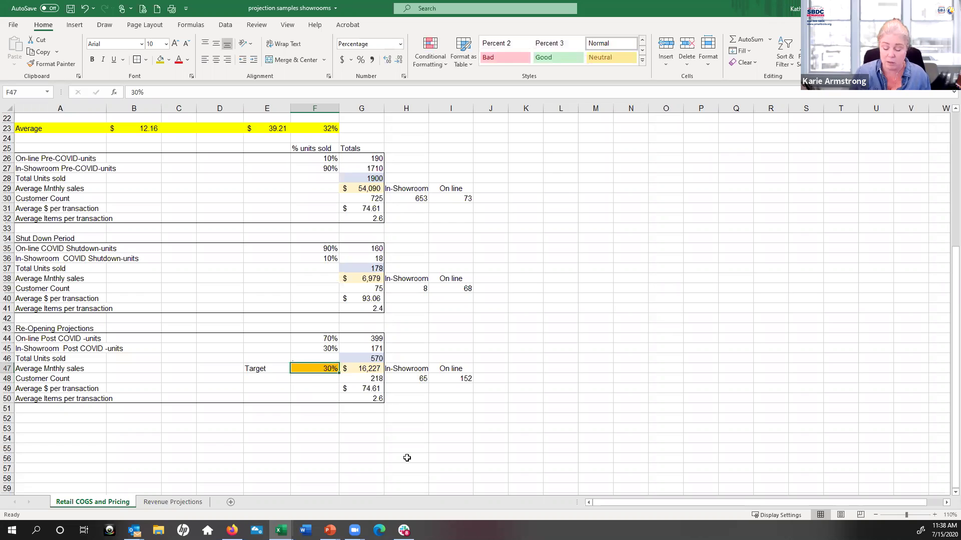
{"action": "type", "text": "70"}
{"action": "key", "text": "Return"}
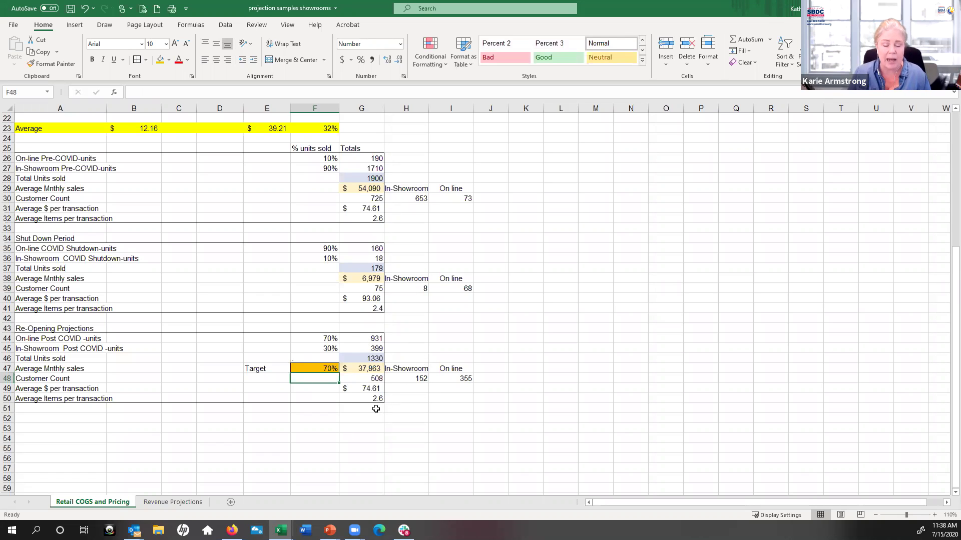
{"action": "left_click", "coordinate": [355, 377]}
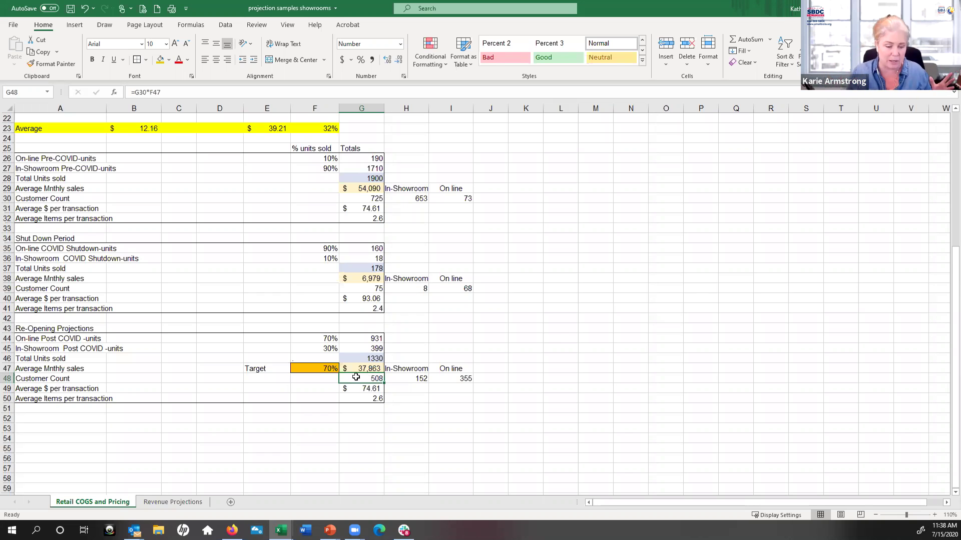
Set the Re-Opening Projections Target to 50% and open the Revenue Projections sheet.
{"action": "left_click", "coordinate": [326, 368]}
{"action": "type", "text": "50"}
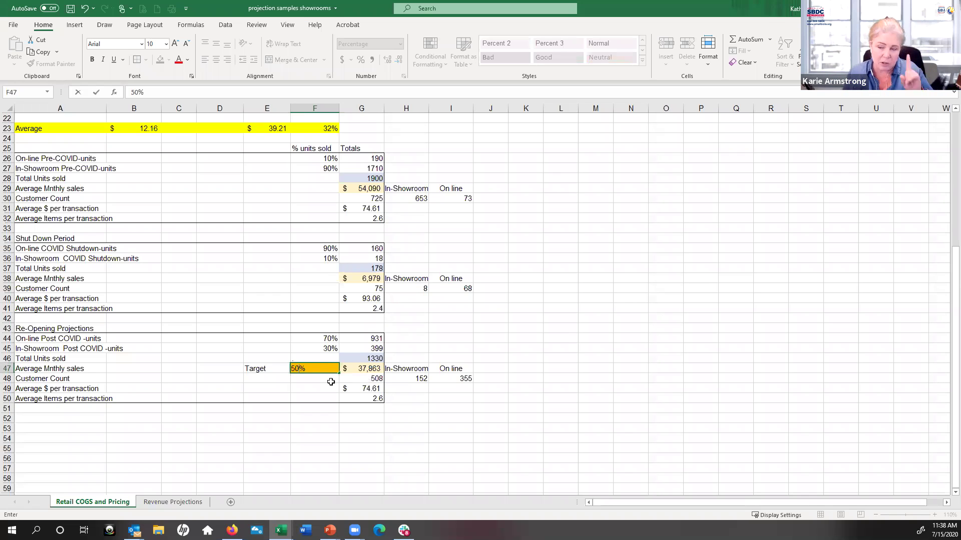
{"action": "left_click", "coordinate": [177, 503]}
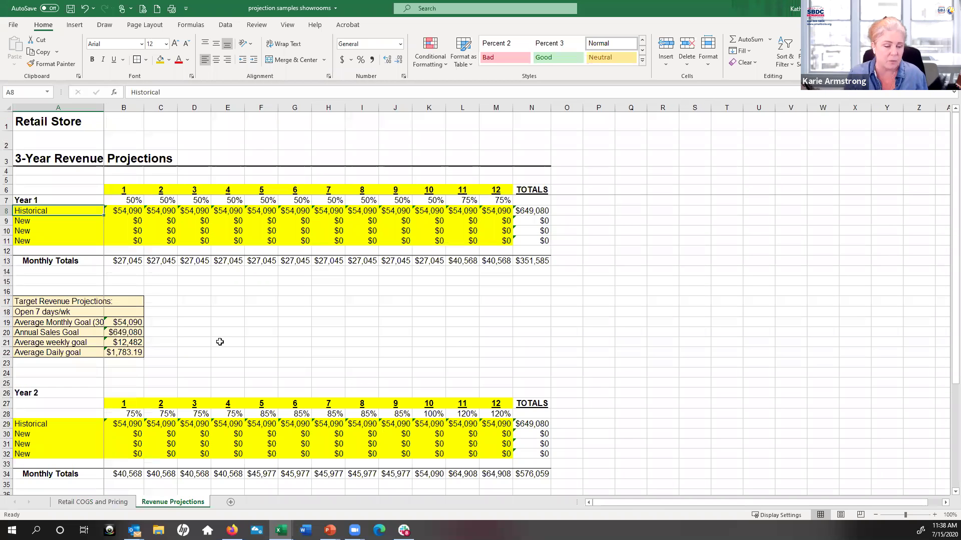
Inspect the Average Monthly Goal's link to the Retail COGS and Pricing sheet and look over the three-year revenue projections.
{"action": "left_click", "coordinate": [129, 323]}
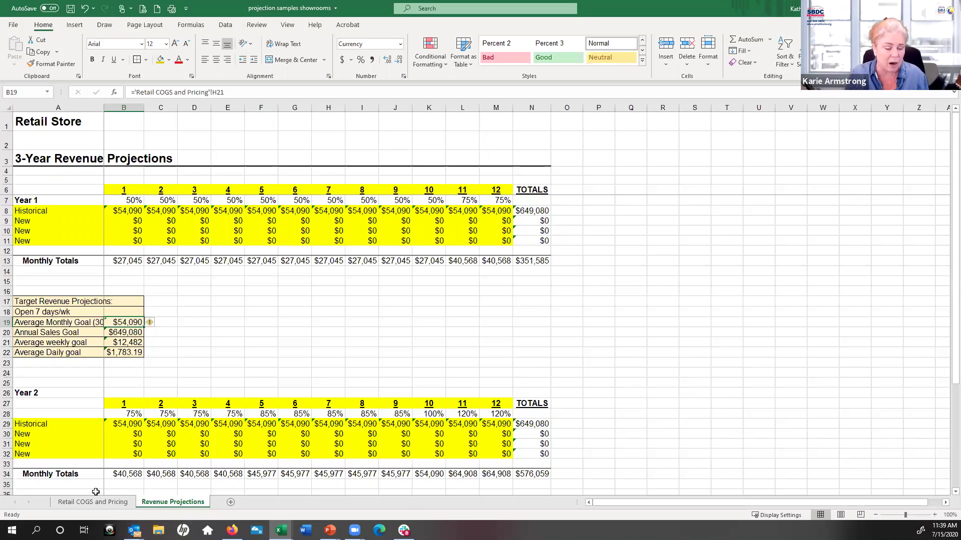
{"action": "key", "text": "ctrl+Page_Up"}
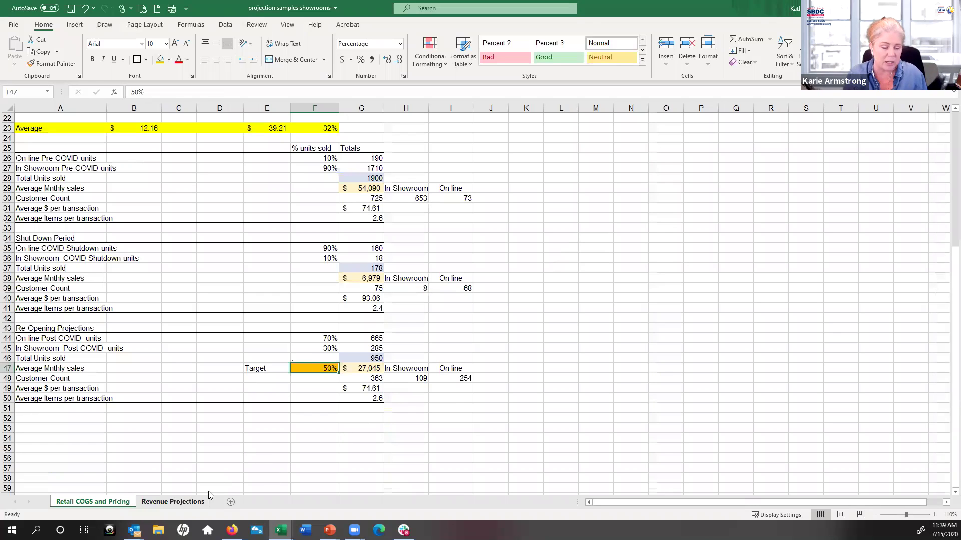
{"action": "left_click", "coordinate": [189, 499]}
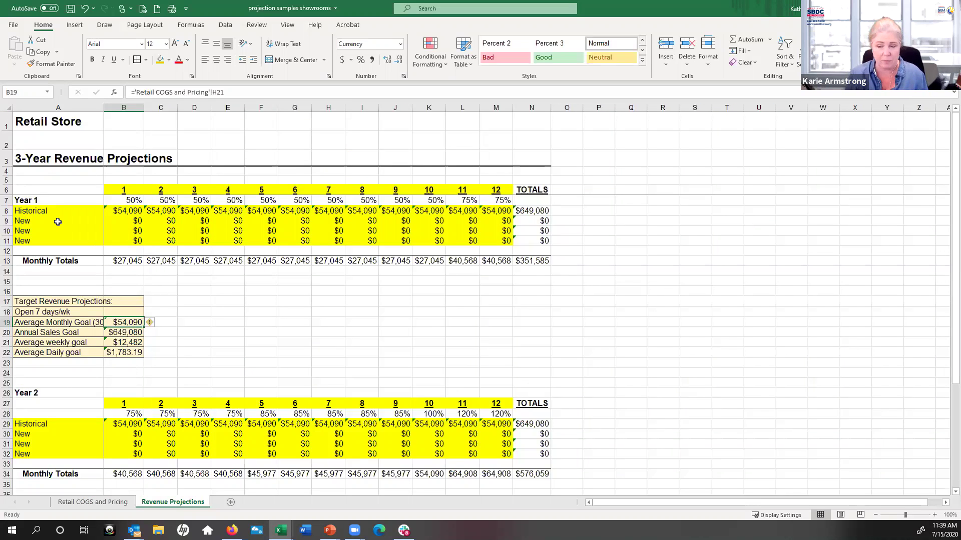
{"action": "scroll", "coordinate": [172, 299], "scroll_direction": "down", "scroll_amount": 1}
{"action": "scroll", "coordinate": [170, 302], "scroll_direction": "down", "scroll_amount": 4}
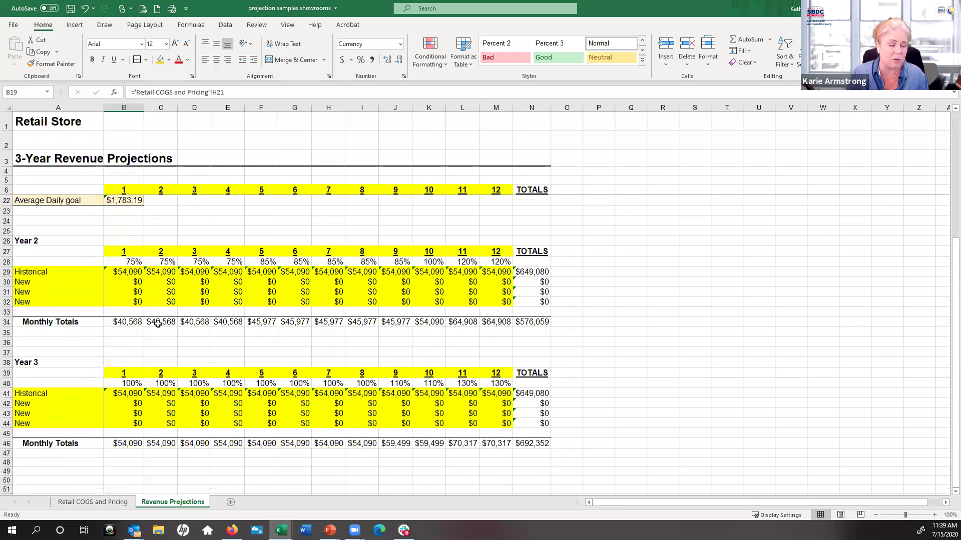
{"action": "scroll", "coordinate": [158, 324], "scroll_direction": "up", "scroll_amount": 5}
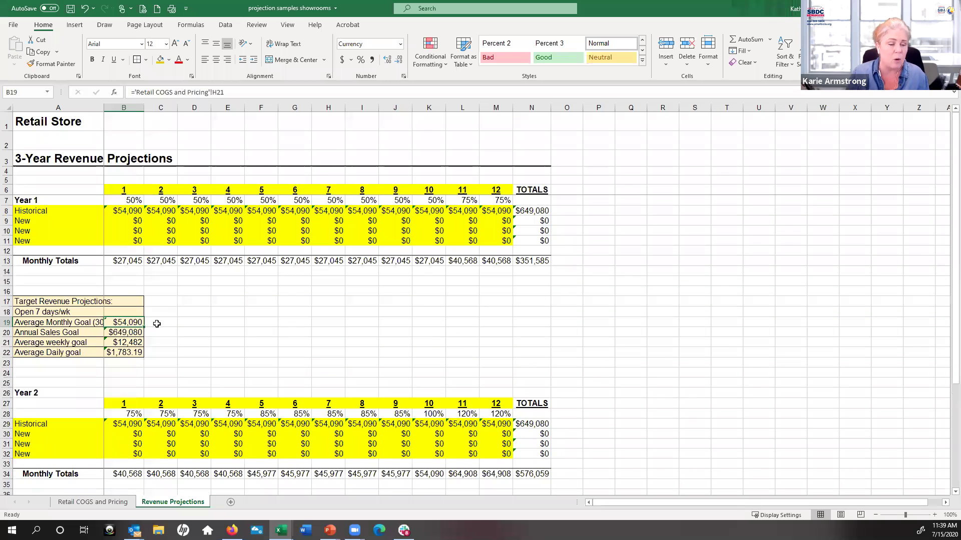
Review the Year 1 monthly target percentages and compare them with the Year 2 and Year 3 percentages and monthly totals.
{"action": "left_click", "coordinate": [109, 201]}
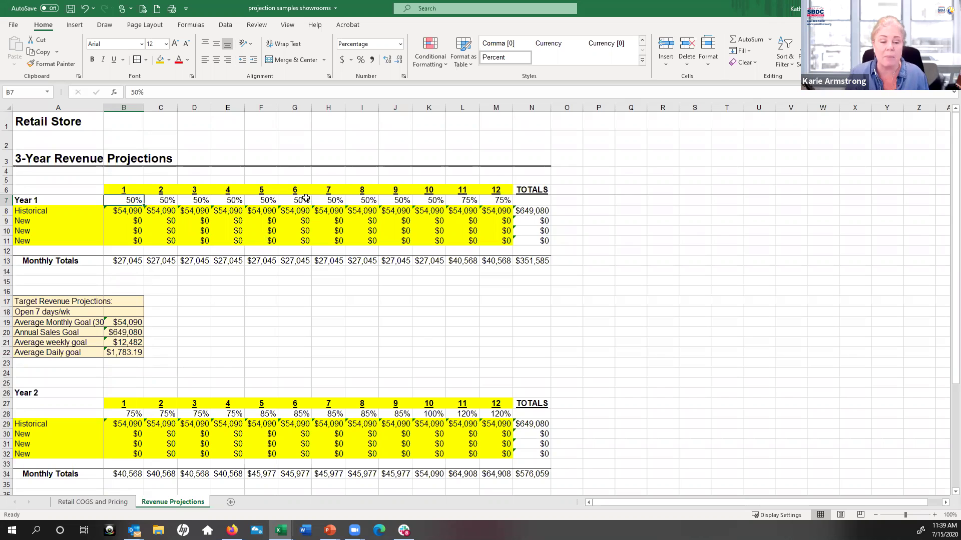
{"action": "scroll", "coordinate": [311, 364], "scroll_direction": "down", "scroll_amount": 3}
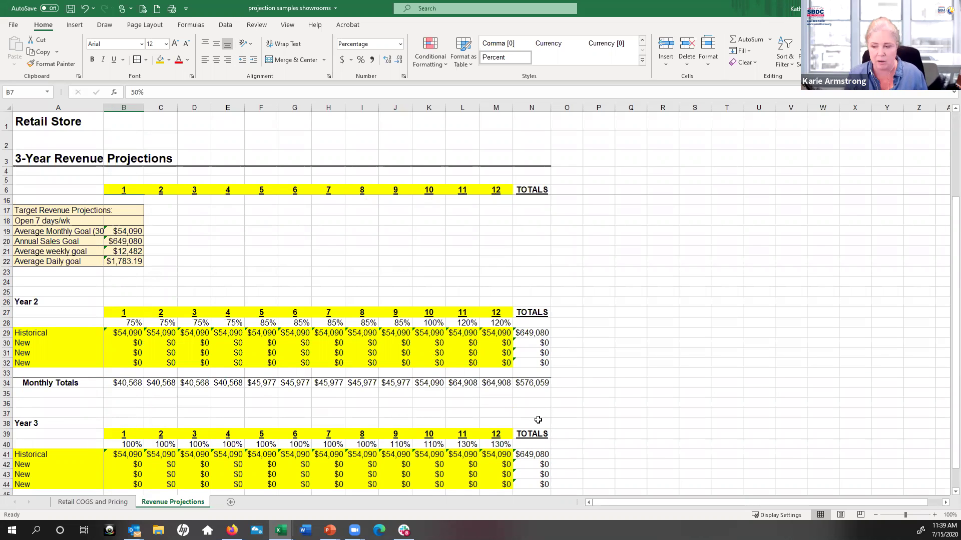
{"action": "scroll", "coordinate": [538, 420], "scroll_direction": "down", "scroll_amount": 4}
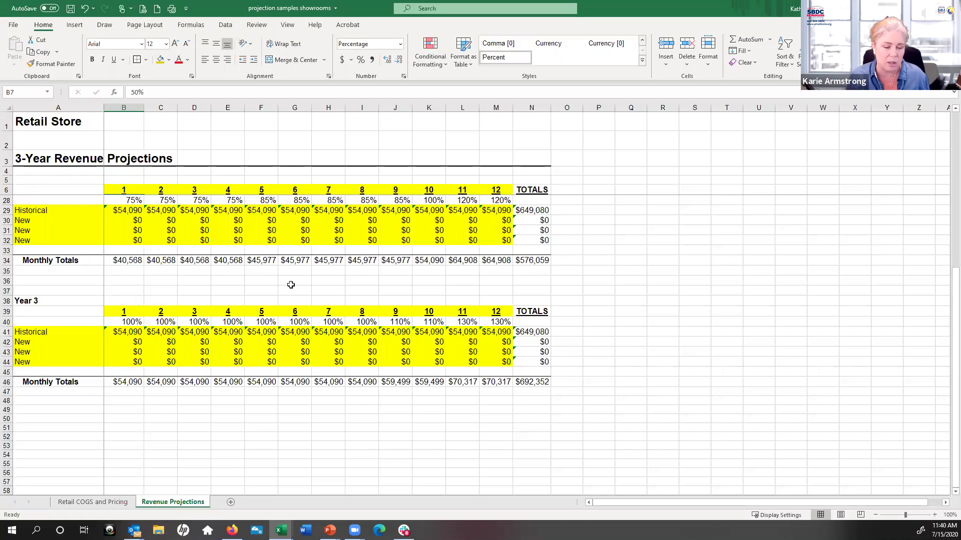
{"action": "scroll", "coordinate": [290, 285], "scroll_direction": "up", "scroll_amount": 7}
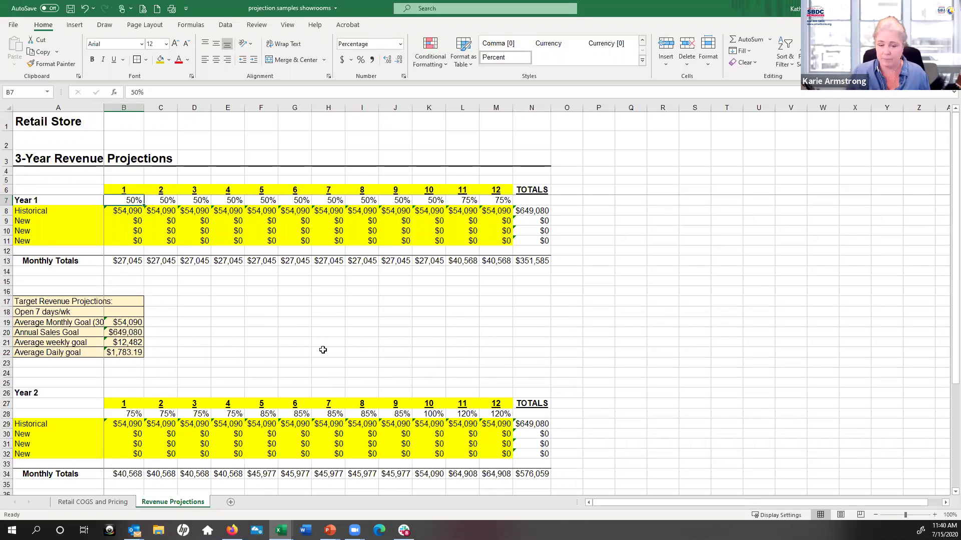
{"action": "scroll", "coordinate": [322, 350], "scroll_direction": "down", "scroll_amount": 7}
{"action": "scroll", "coordinate": [272, 420], "scroll_direction": "up", "scroll_amount": 3}
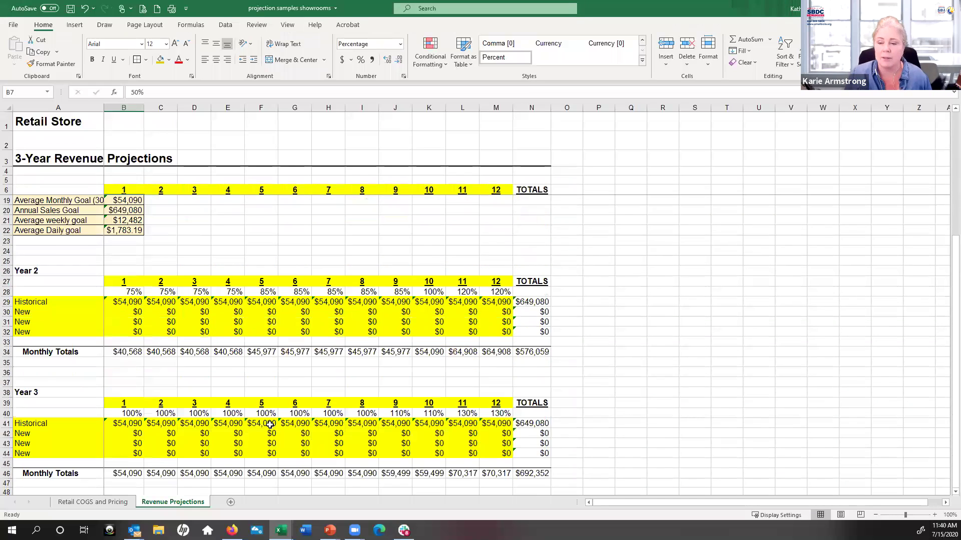
{"action": "scroll", "coordinate": [235, 312], "scroll_direction": "up", "scroll_amount": 1}
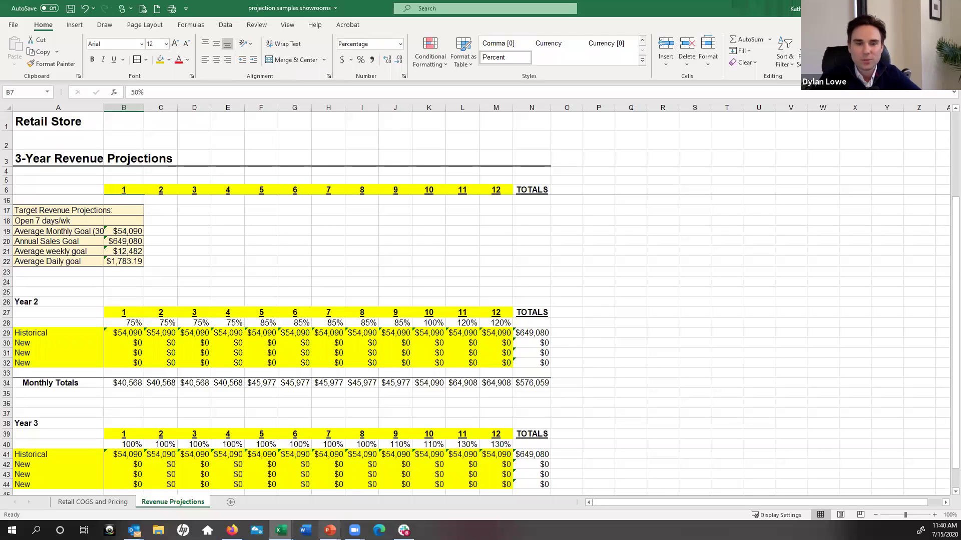
{"action": "mouse_move", "coordinate": [330, 530]}
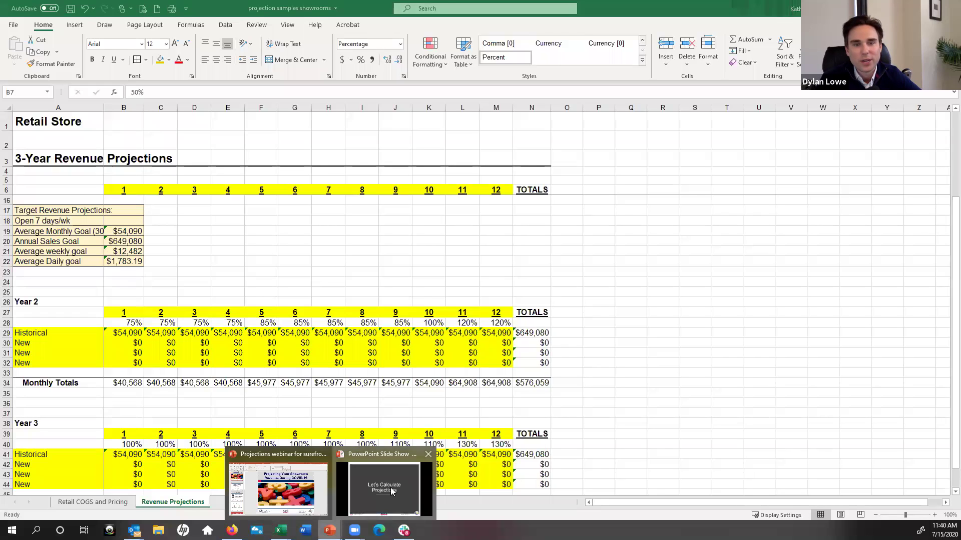
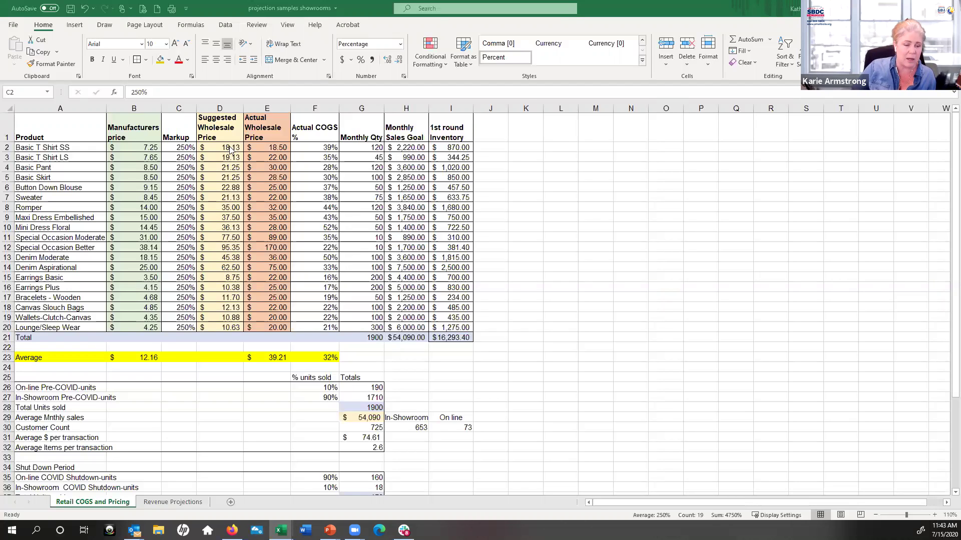
Examine the Actual COGS % formulas for Basic T Shirt SS and Earrings Plus, the Actual Wholesale Price column and the average COGS.
{"action": "left_click", "coordinate": [307, 148]}
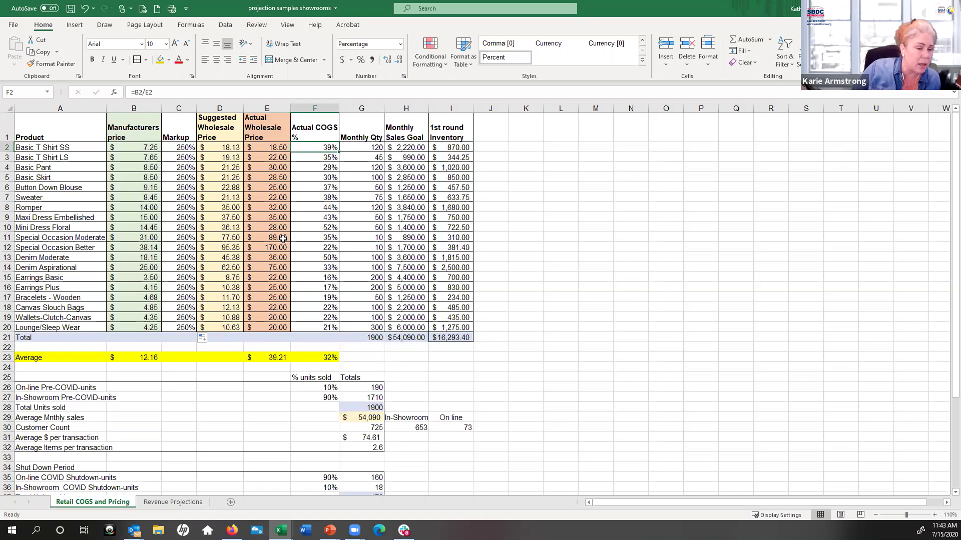
{"action": "left_click", "coordinate": [269, 106]}
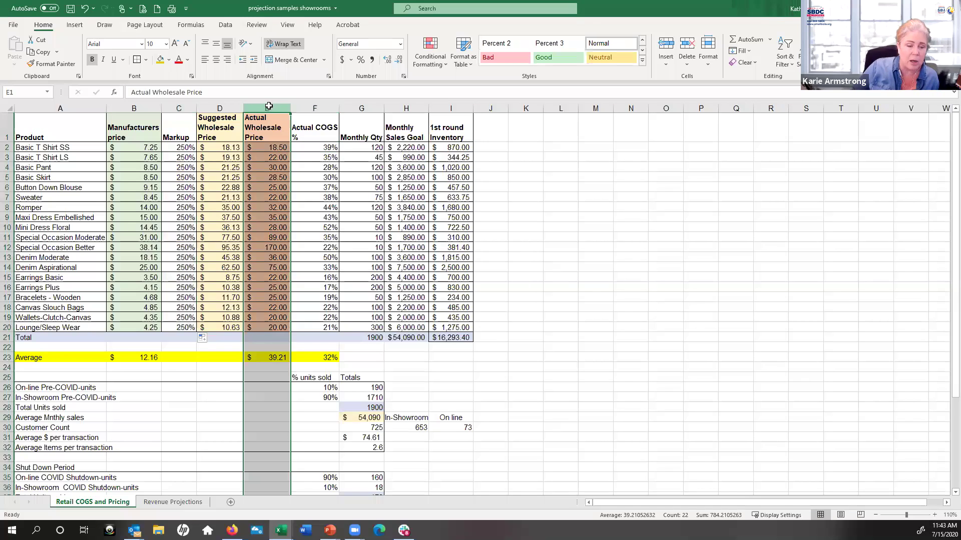
{"action": "left_click", "coordinate": [314, 148]}
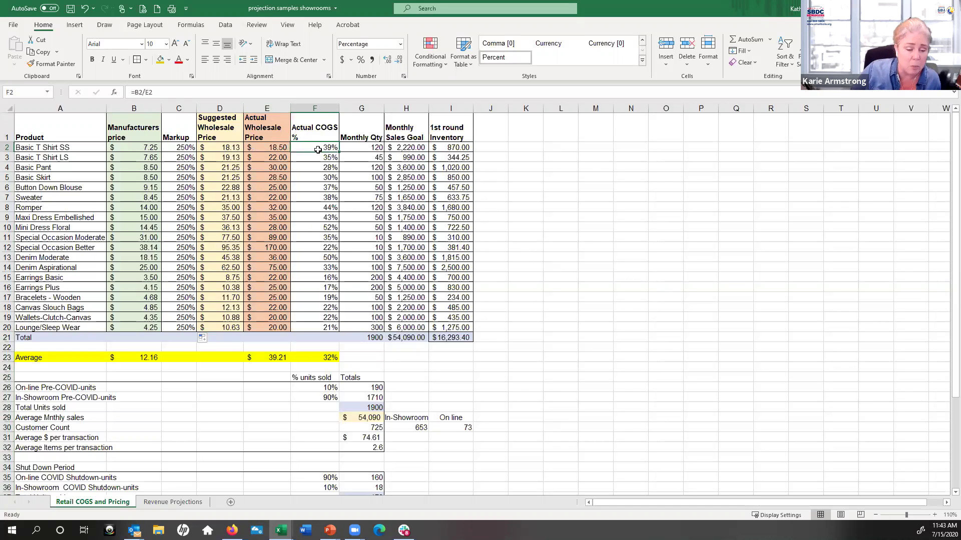
{"action": "left_click", "coordinate": [325, 287]}
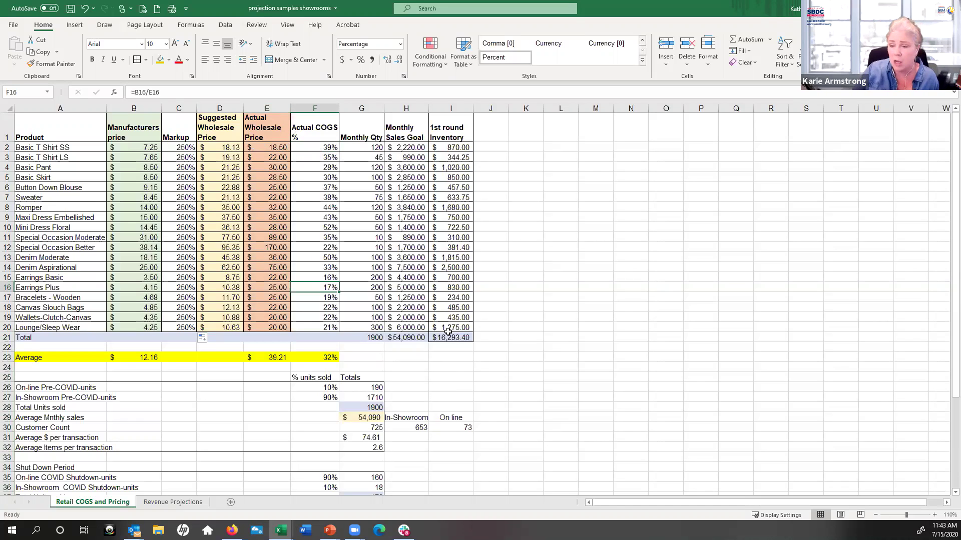
{"action": "left_click", "coordinate": [316, 359]}
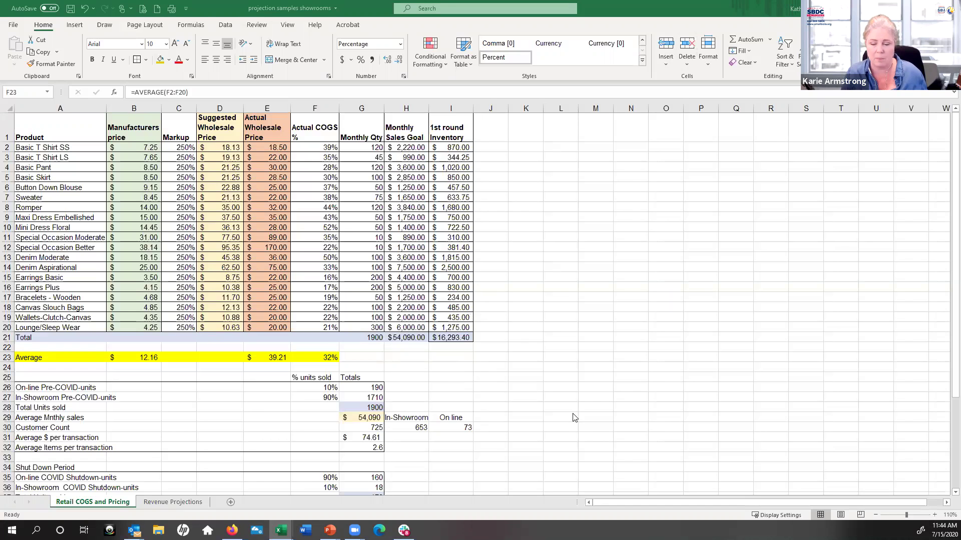
Switch to the PowerPoint slide show.
{"action": "scroll", "coordinate": [576, 420], "scroll_direction": "down", "scroll_amount": 4}
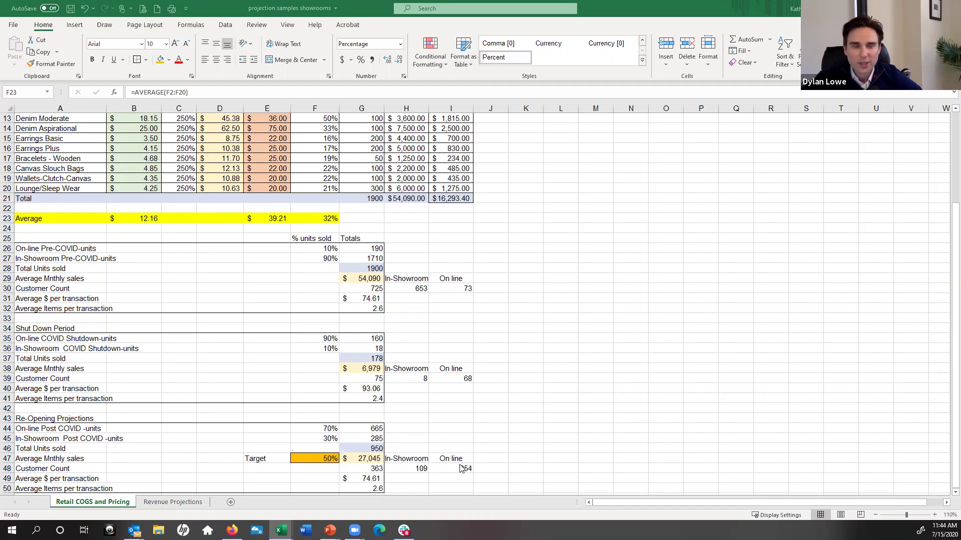
{"action": "scroll", "coordinate": [596, 408], "scroll_direction": "up", "scroll_amount": 4}
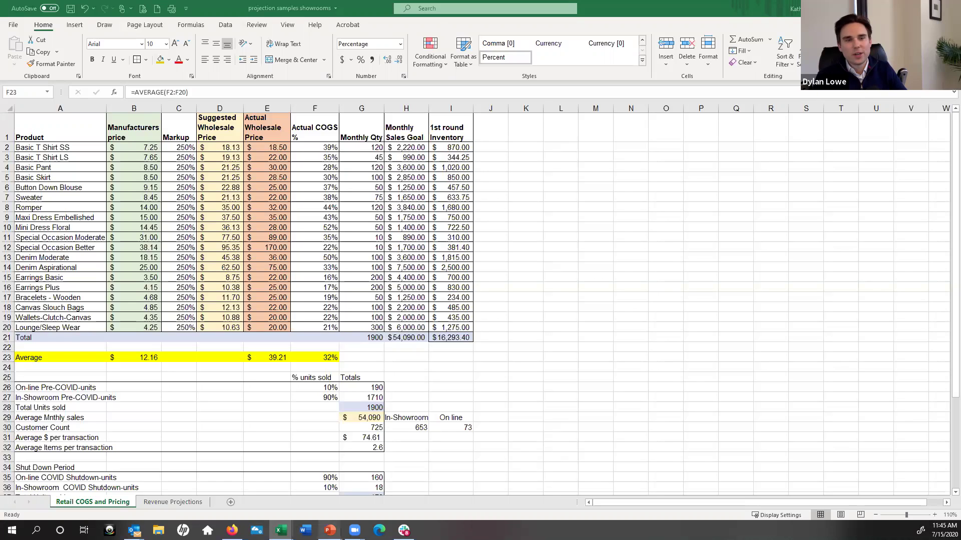
{"action": "mouse_move", "coordinate": [329, 531]}
{"action": "left_click", "coordinate": [340, 453]}
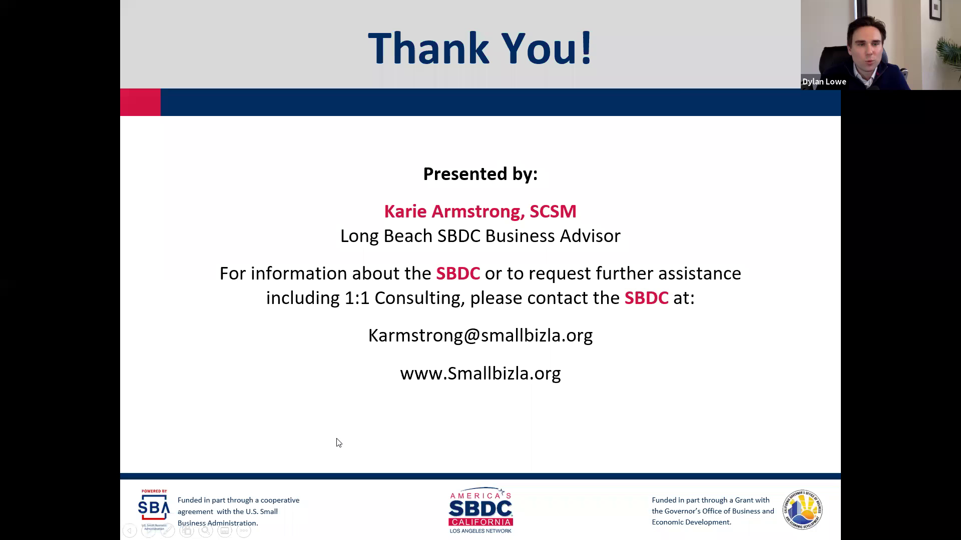